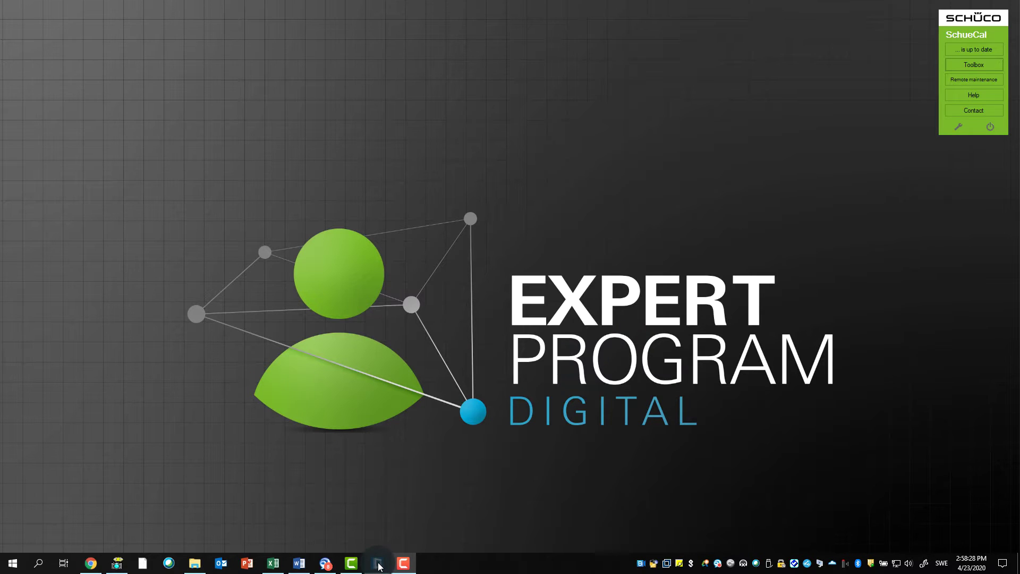
Step: Open item 001, the Facade MCO New façade of project 0001, from the project explorer
left_click(377, 563)
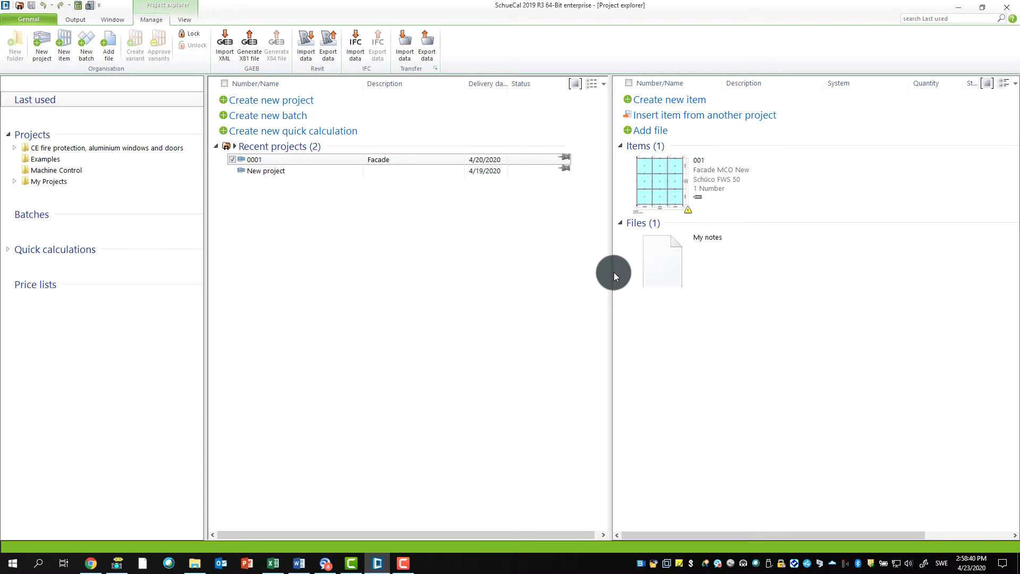
double_click(660, 180)
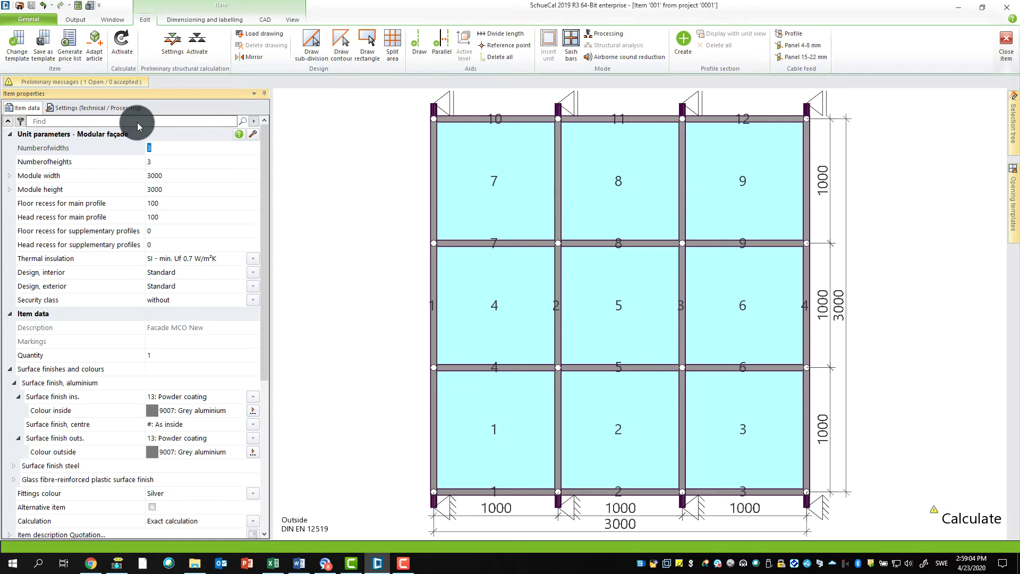
Step: Keep the T-cleat as Button T-cleat for CNC in Cleats settings, then select façade fields 4 and 5
key("Return")
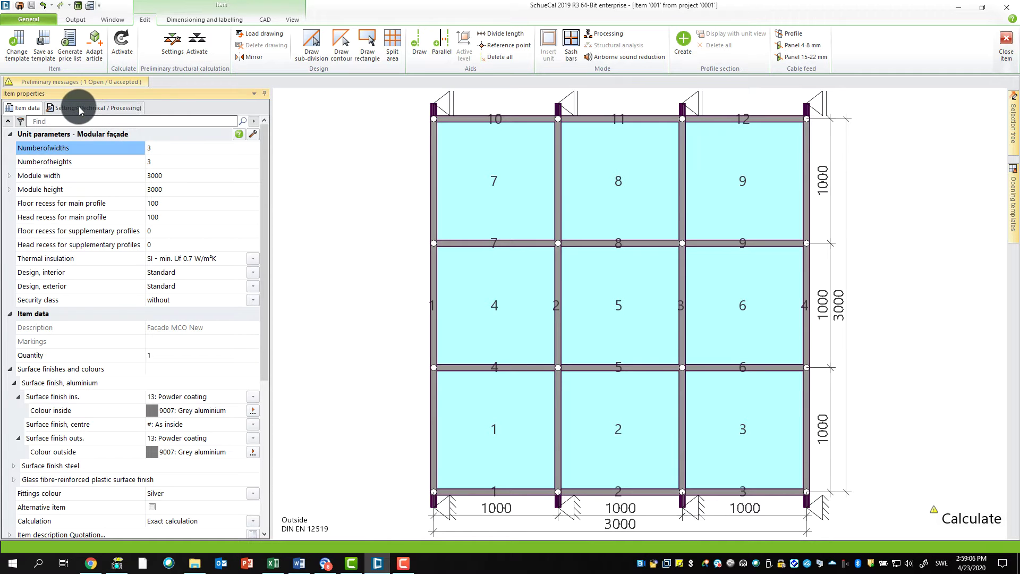
left_click(79, 110)
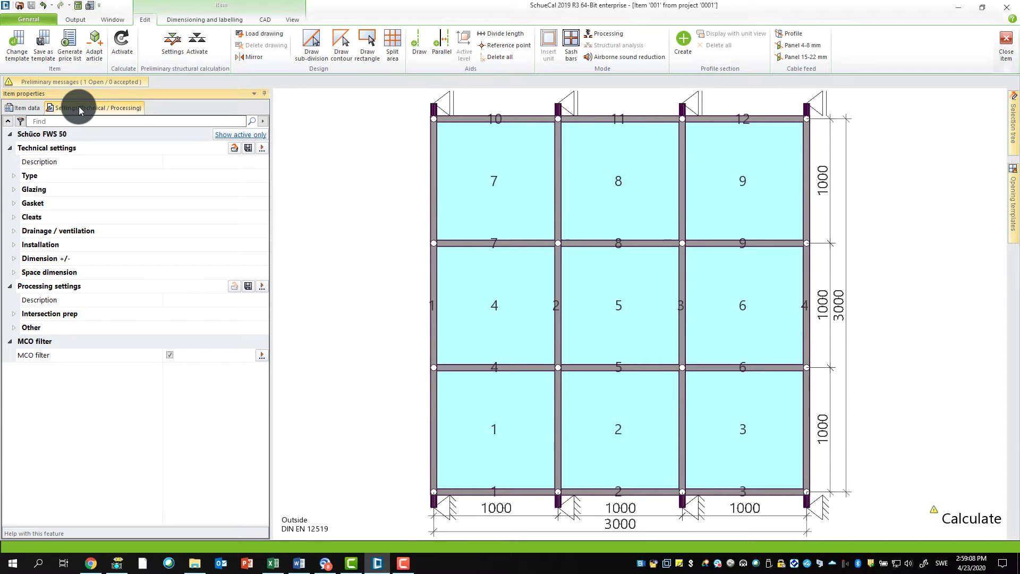
left_click(13, 216)
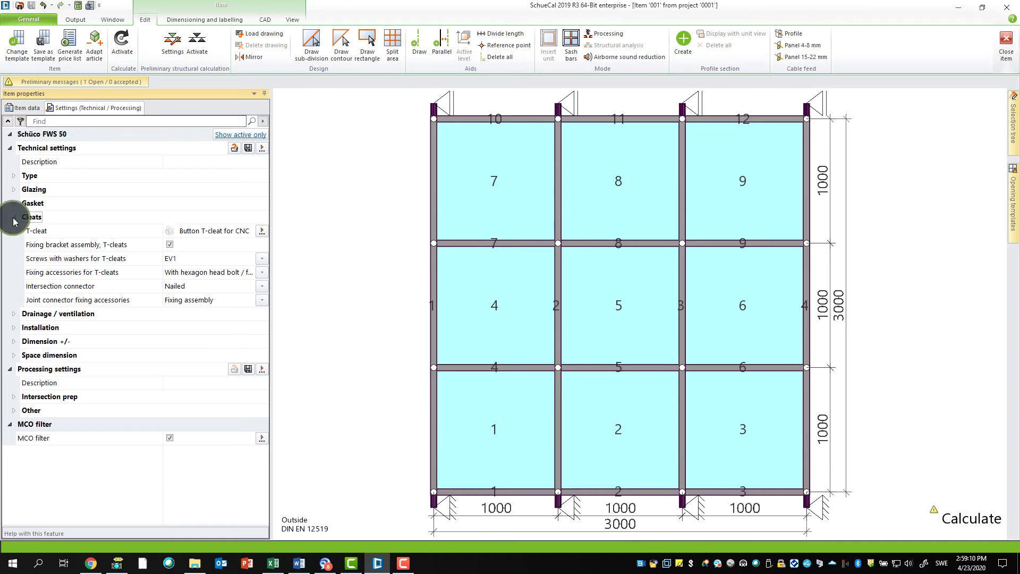
left_click(262, 231)
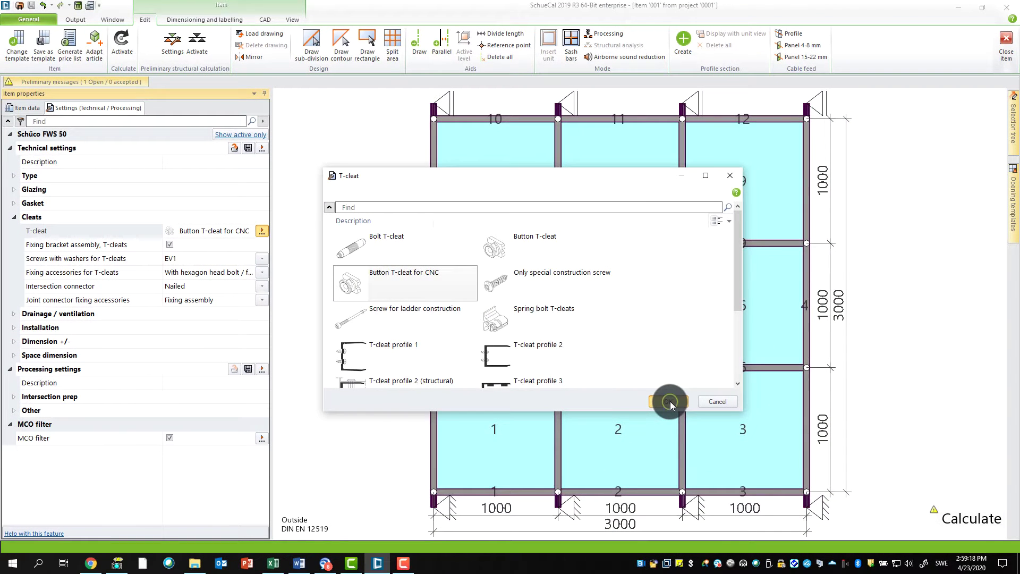
left_click(669, 402)
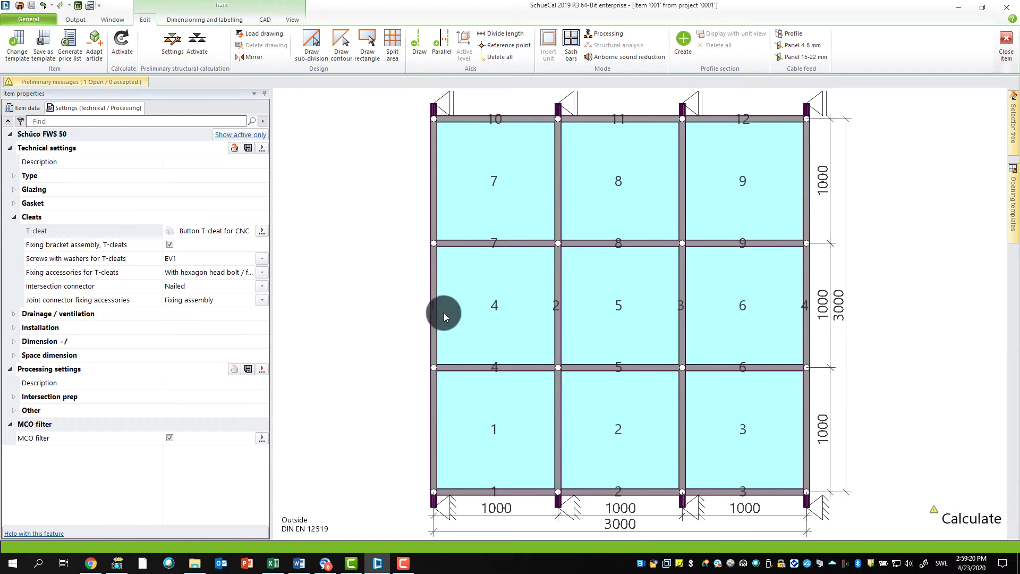
left_click(493, 314)
left_click(598, 303)
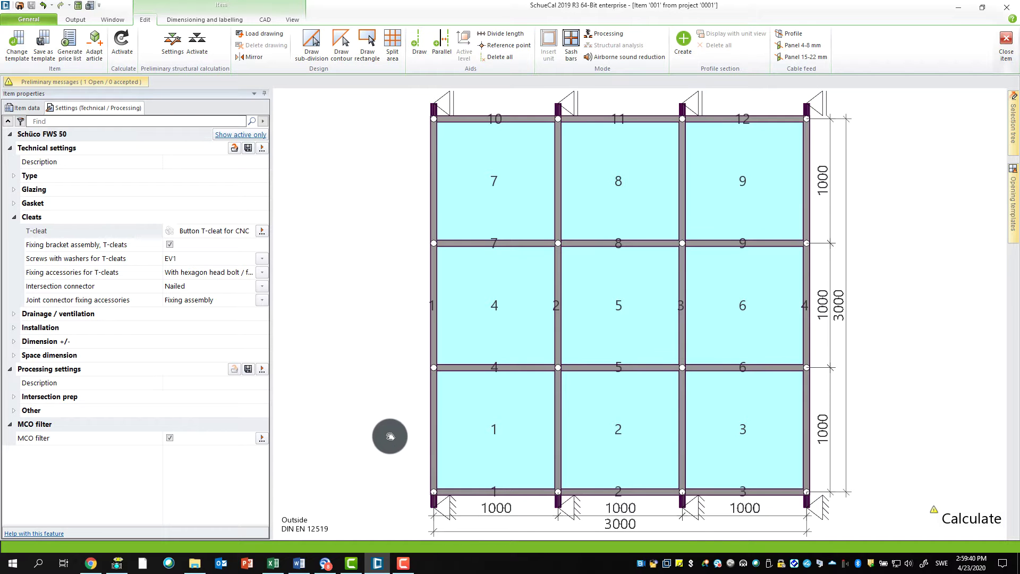
Step: Pan the façade drawing and rotate it into a perspective 3-D view
middle_click_drag(390, 435, 406, 399)
right_click(400, 394)
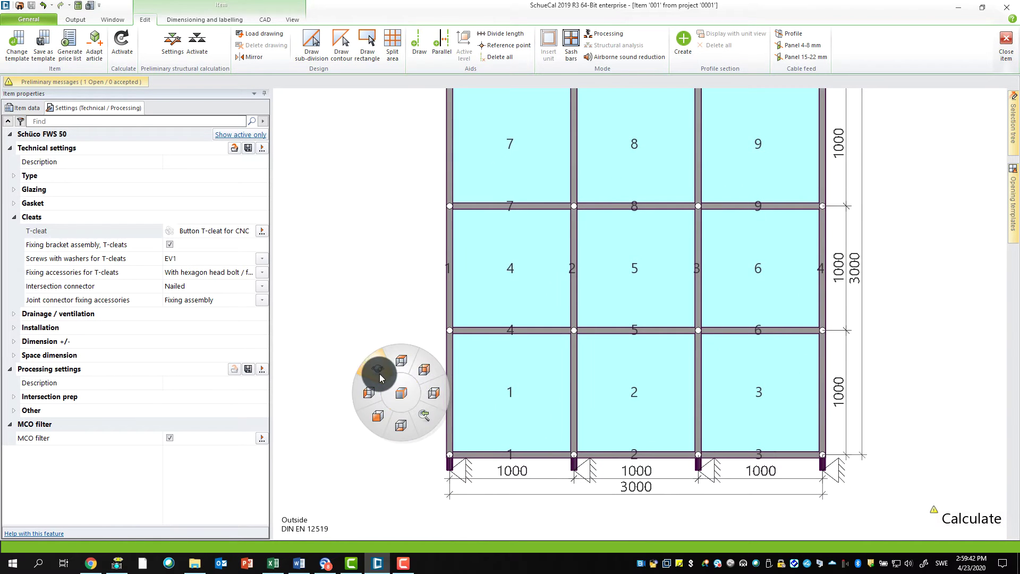
left_click(386, 374)
left_click_drag(398, 410, 417, 410)
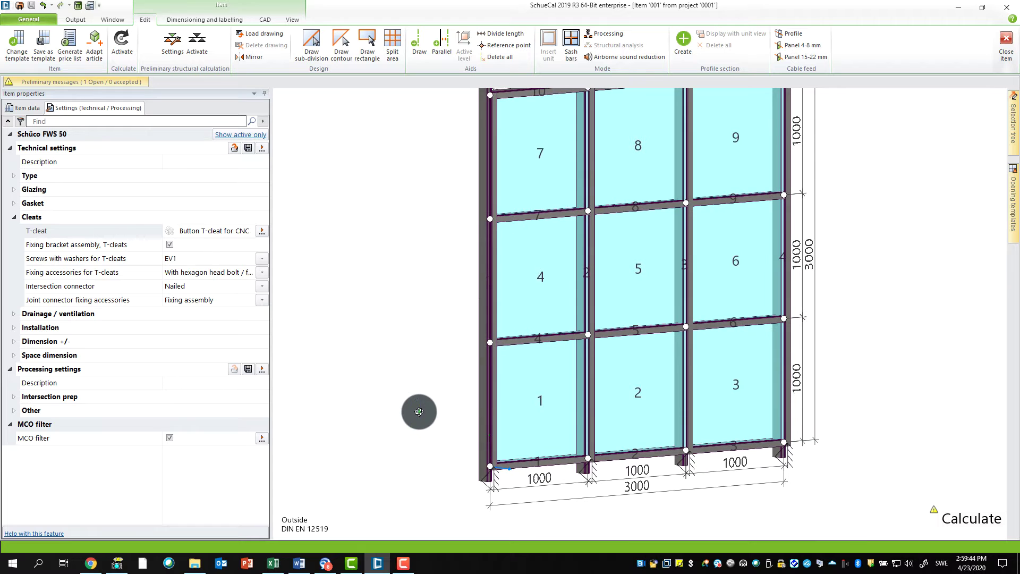
left_click(478, 260)
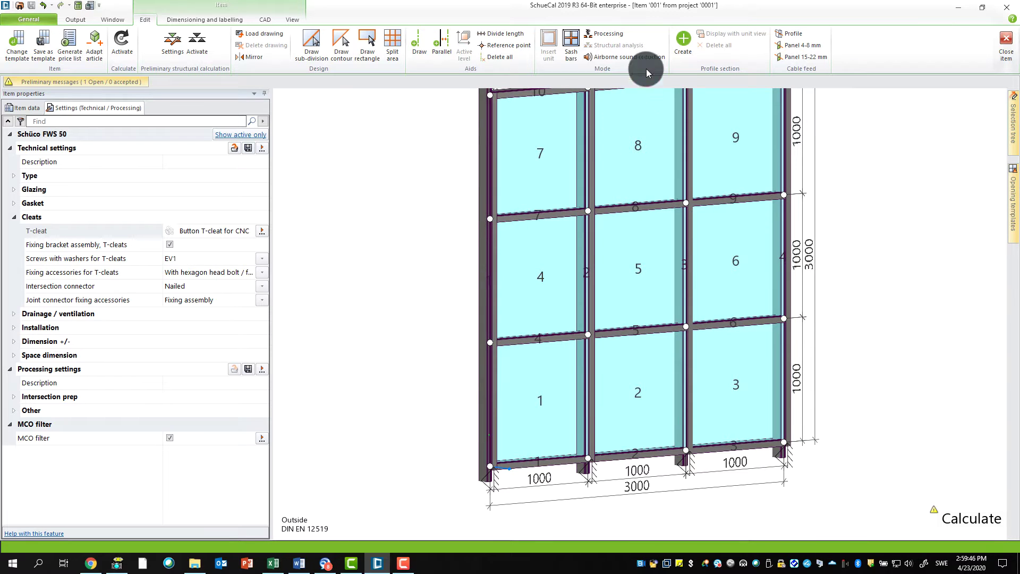
Step: Select the left mullion, Mullion 1, and launch processing mode for it
left_click(618, 35)
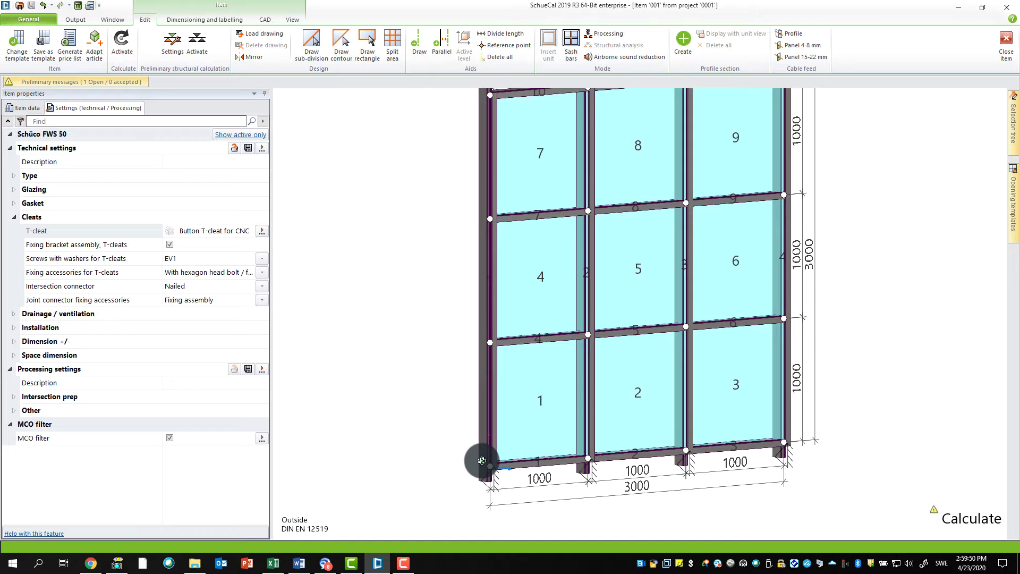
left_click(483, 463)
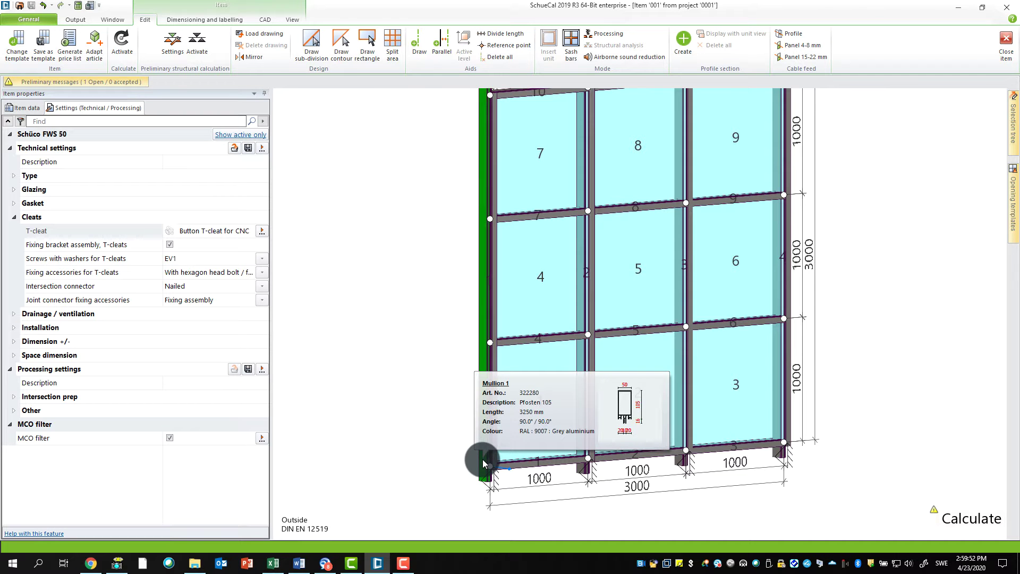
right_click(483, 463)
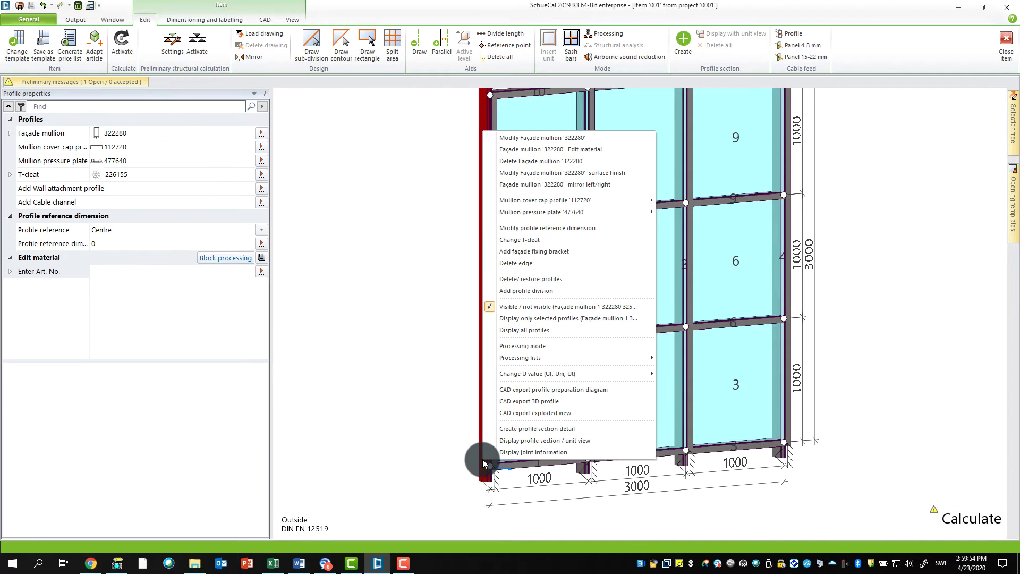
left_click(442, 421)
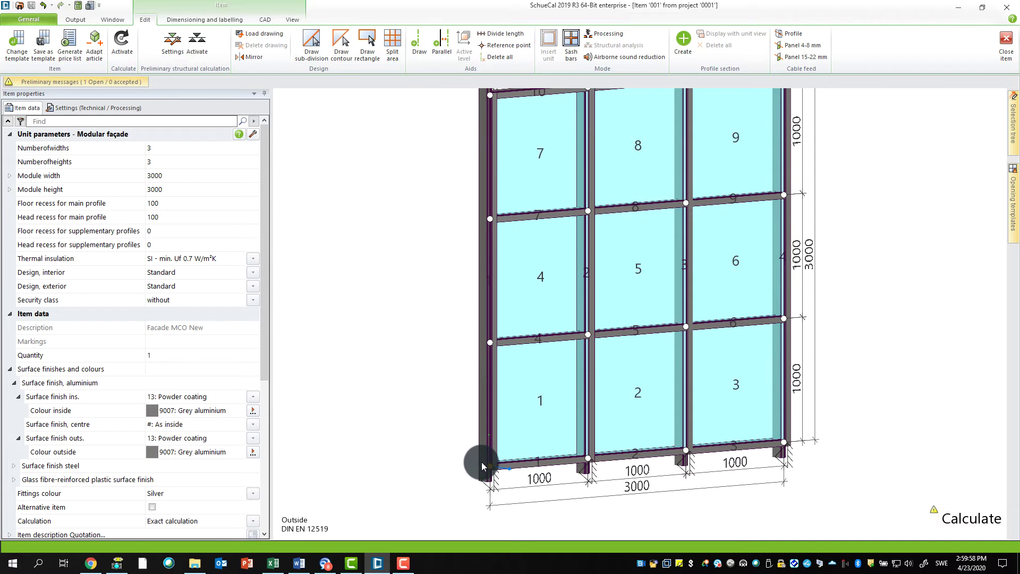
left_click(483, 439)
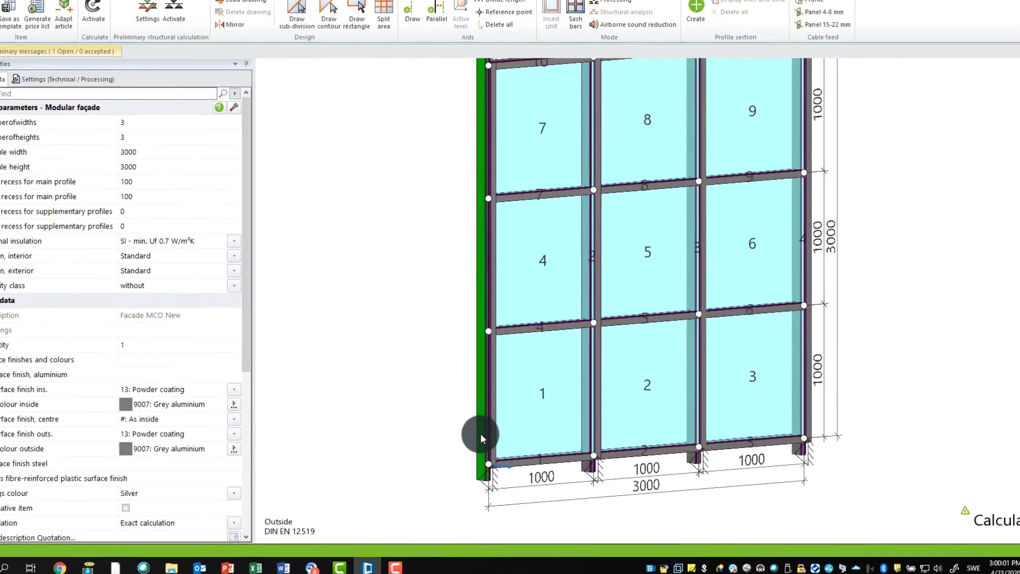
left_click(484, 438)
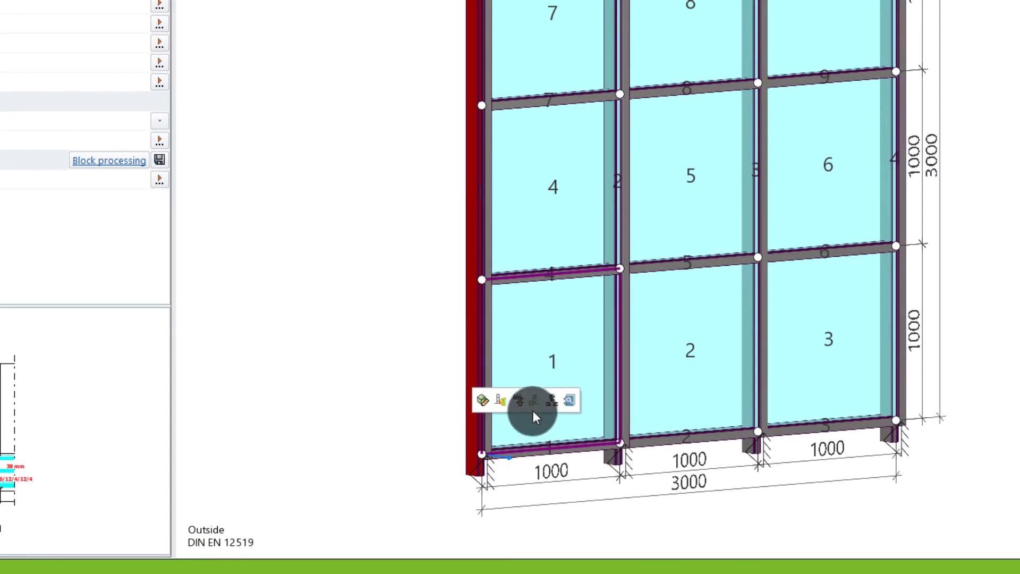
left_click(553, 402)
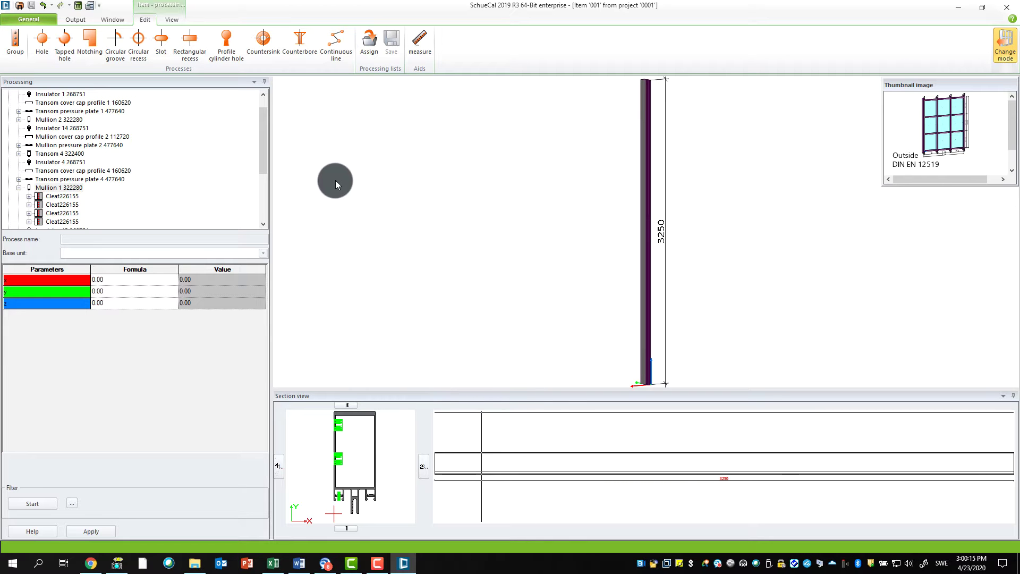
Step: Scroll the processing tree to the top and re-expand Fixed glazing 1 to list its parts
left_click_drag(264, 153, 264, 144)
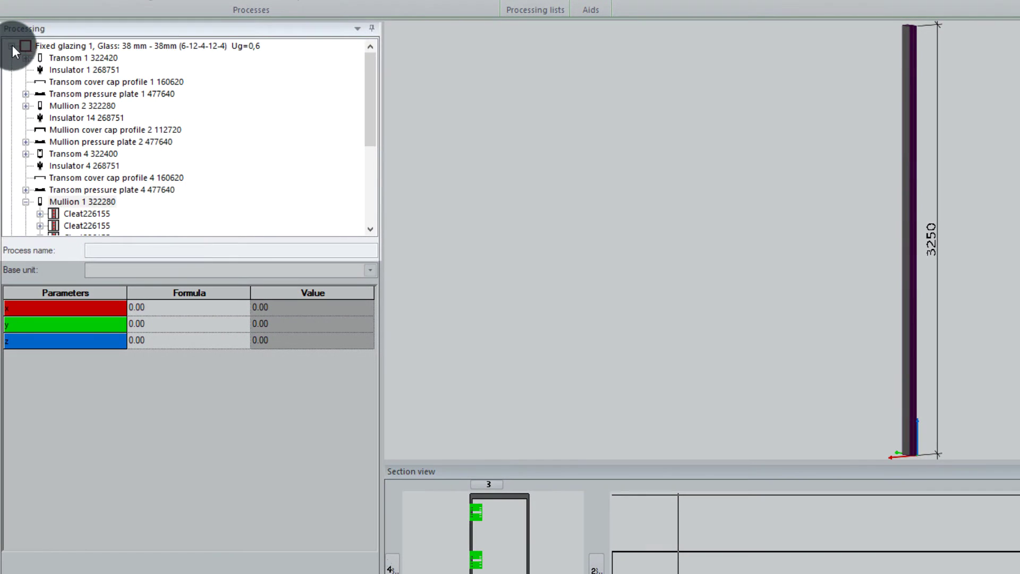
left_click(11, 46)
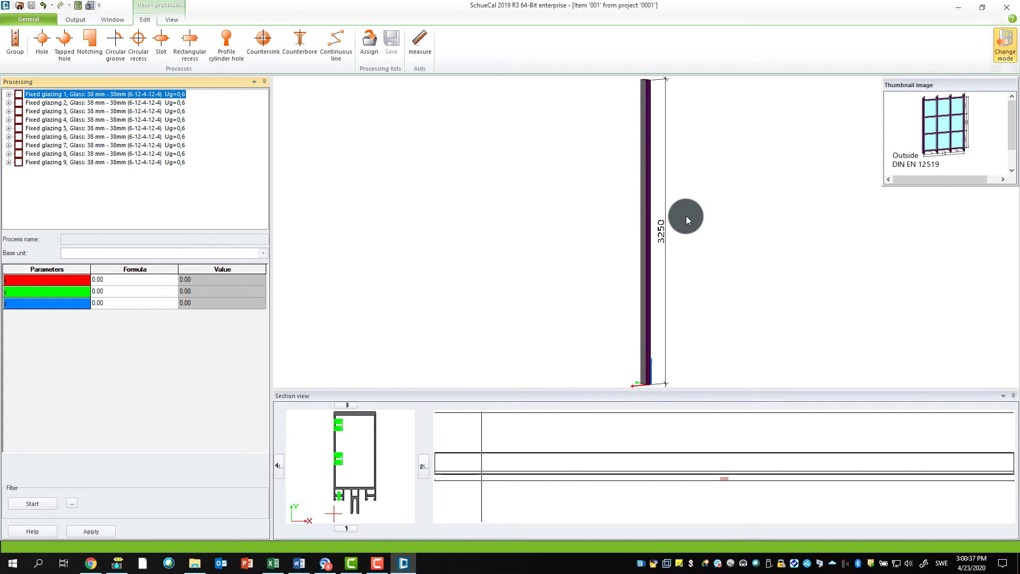
left_click(9, 94)
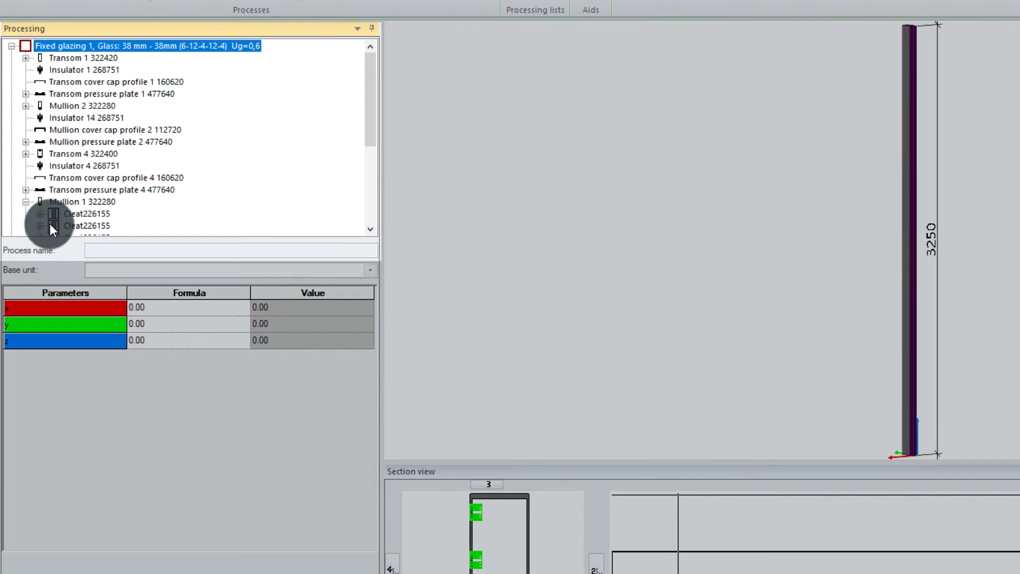
Step: Give Mullion 1's first Cleat226155 a y formula of 20 and apply the change
left_click(63, 202)
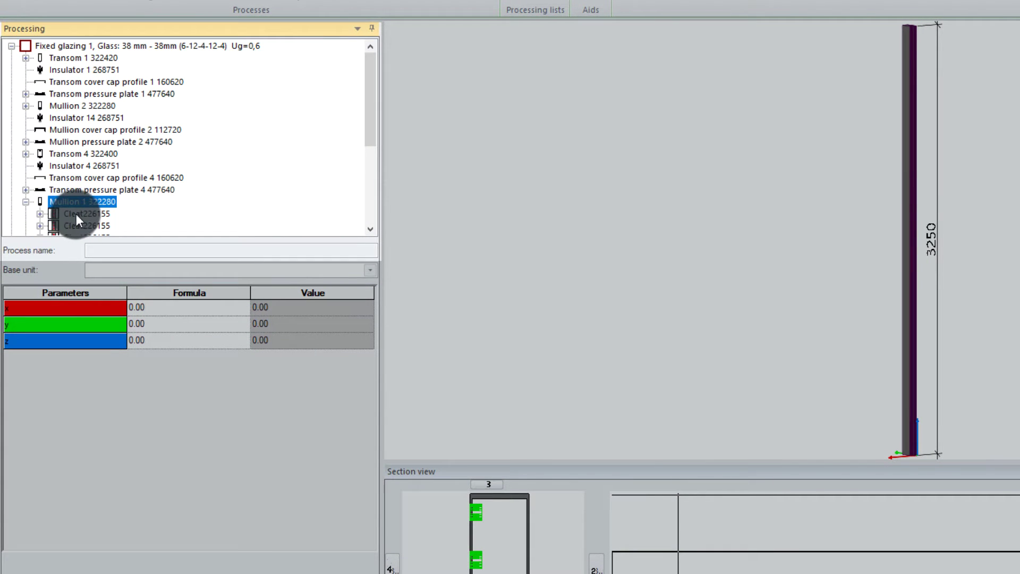
left_click(80, 214)
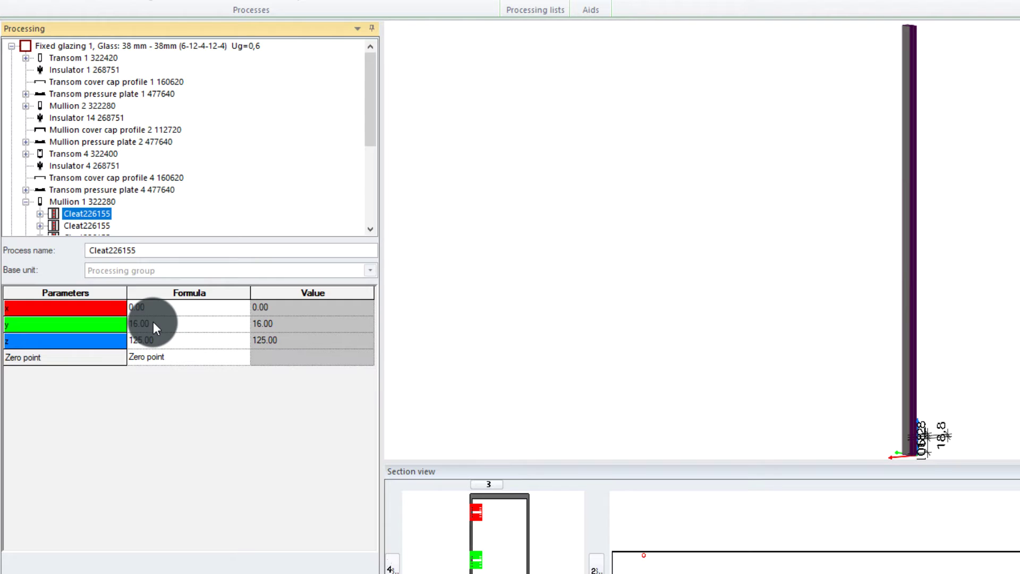
left_click(153, 323)
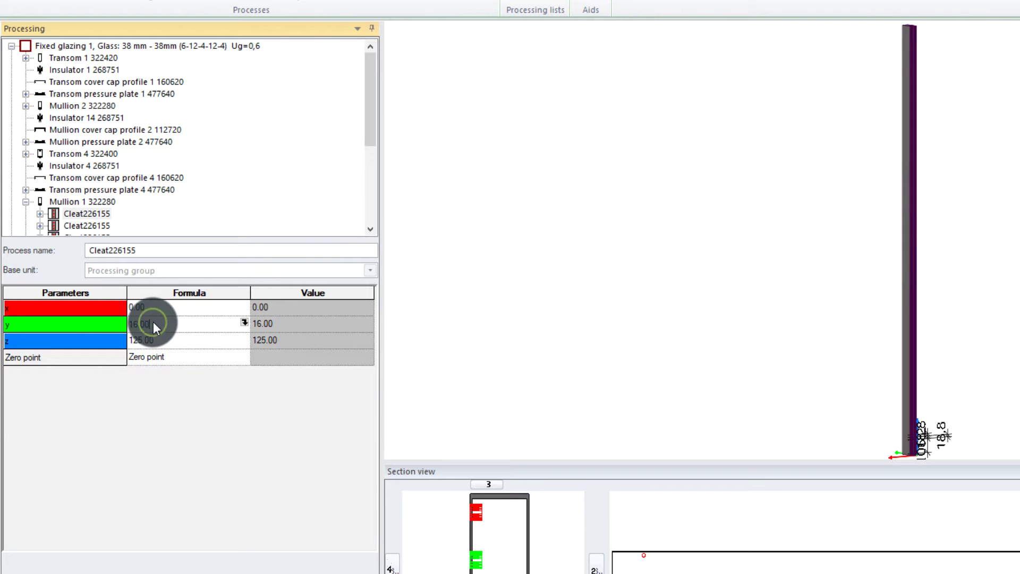
left_click(141, 324)
double_click(127, 324)
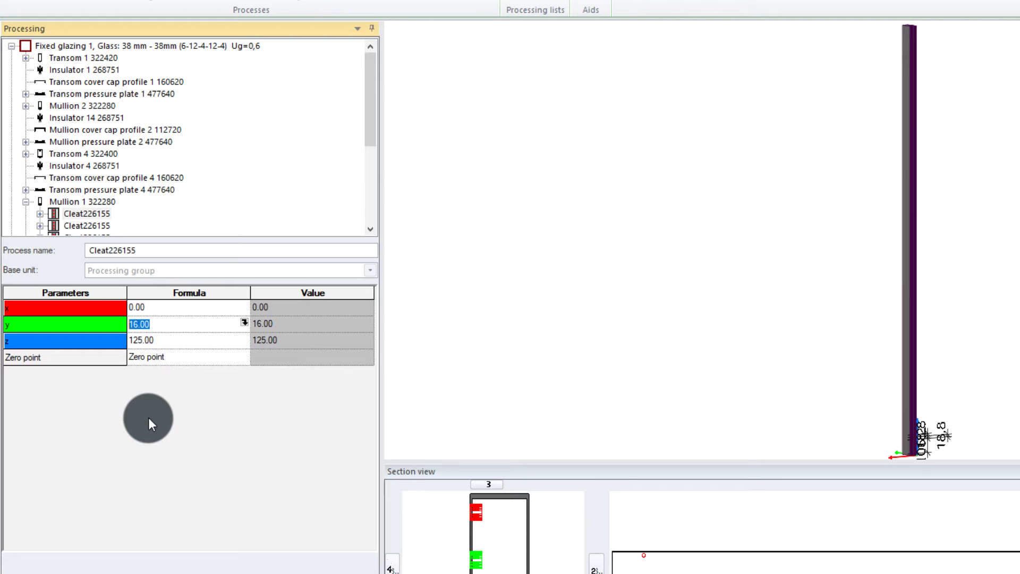
type("20")
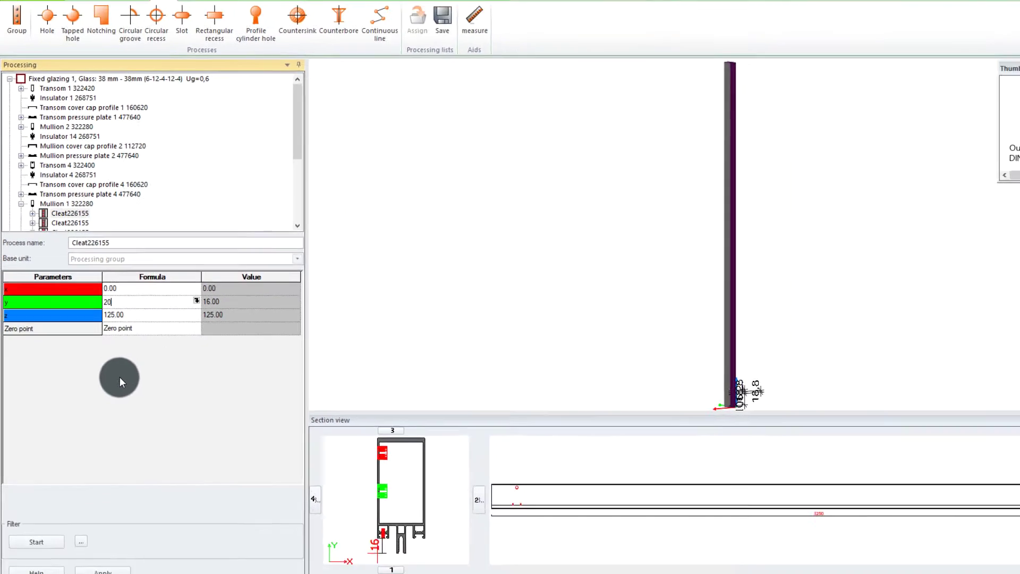
key("Return")
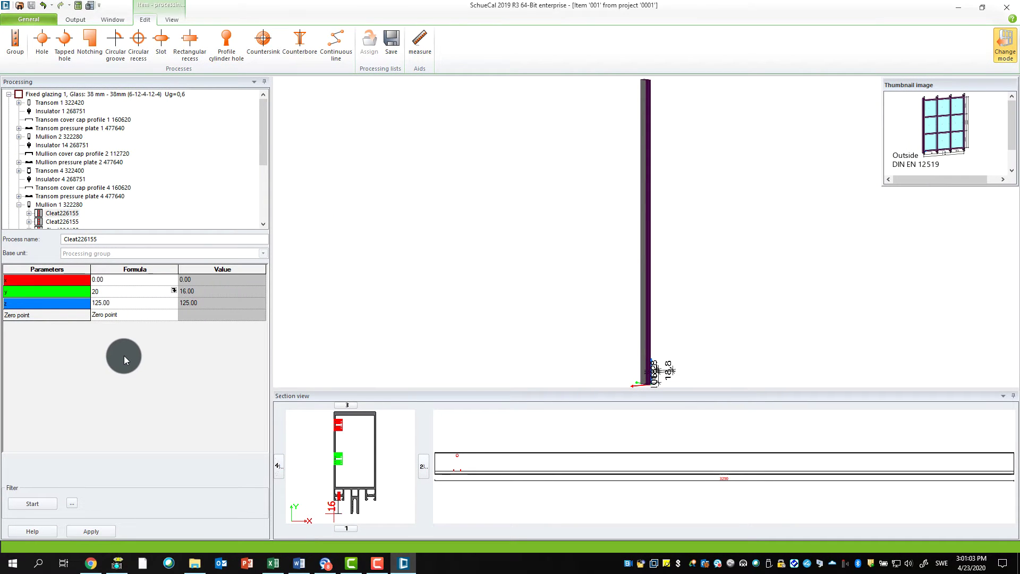
left_click(93, 532)
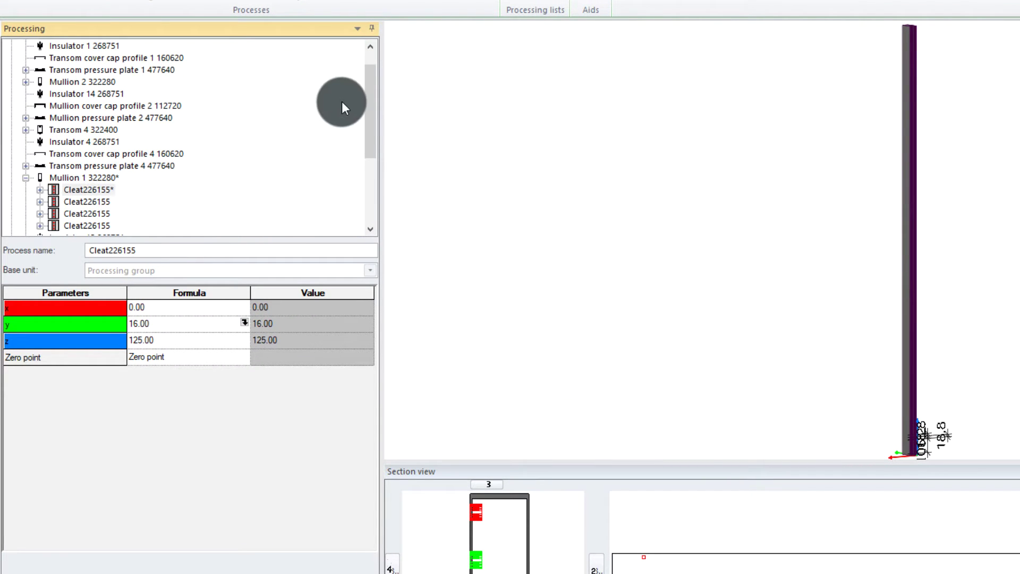
left_click_drag(361, 110, 362, 66)
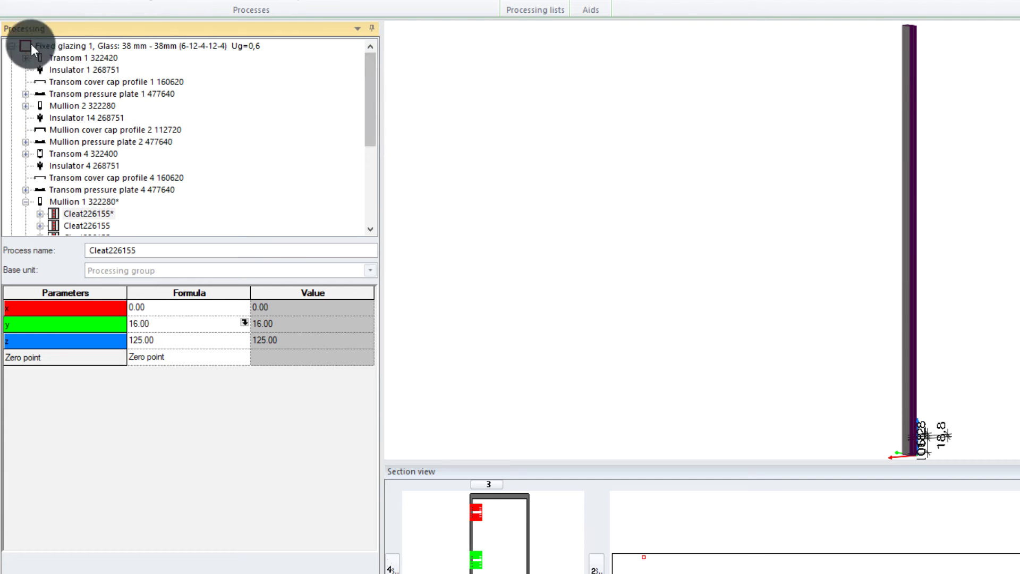
Step: Collapse Fixed glazing 1, zoom and pan the façade thumbnail, then rotate it into 3D
left_click(10, 46)
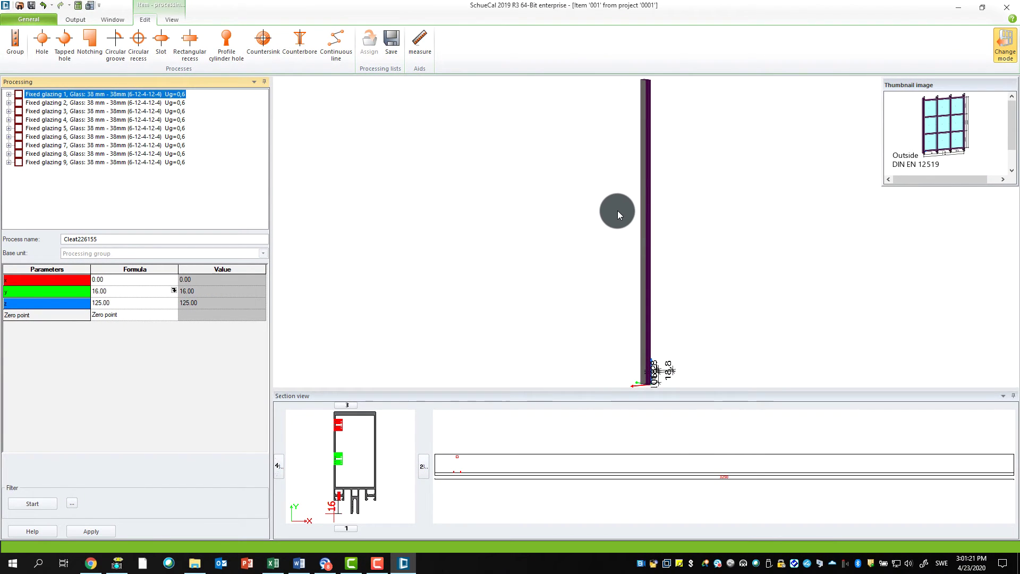
left_click_drag(617, 210, 584, 212)
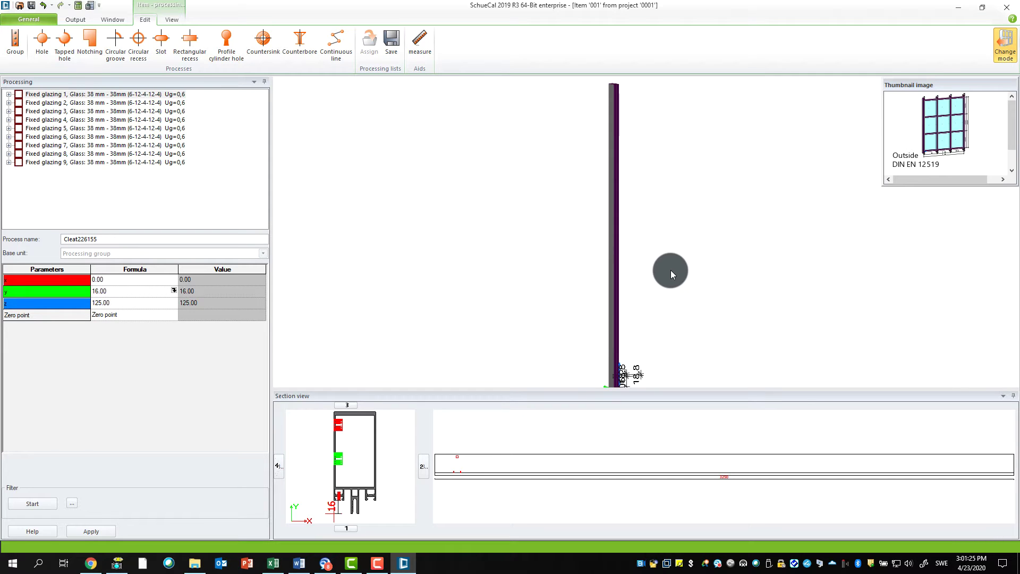
scroll(647, 311, "up", 1)
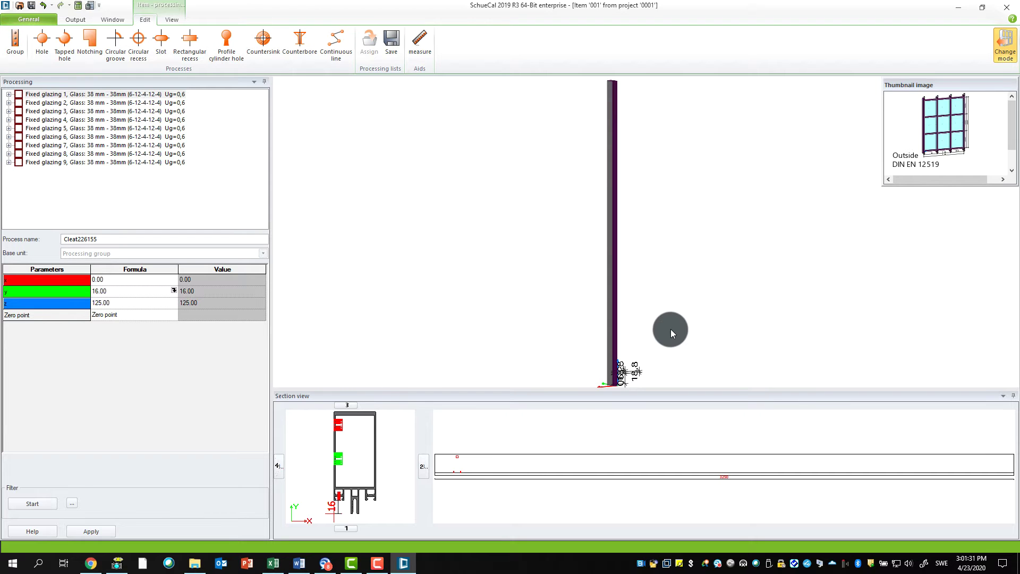
mouse_move(856, 171)
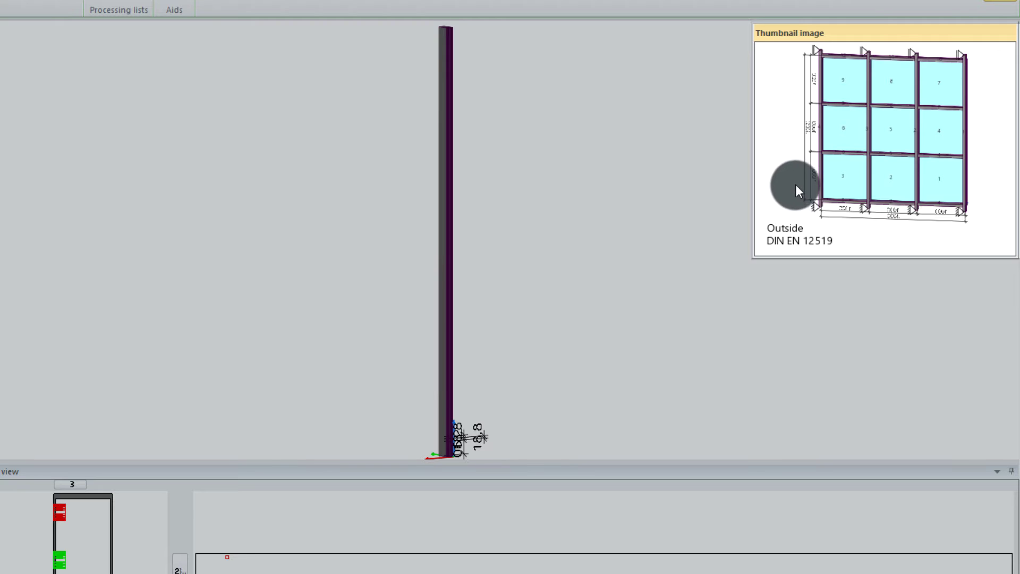
scroll(838, 175, "down", 3)
scroll(838, 179, "up", 5)
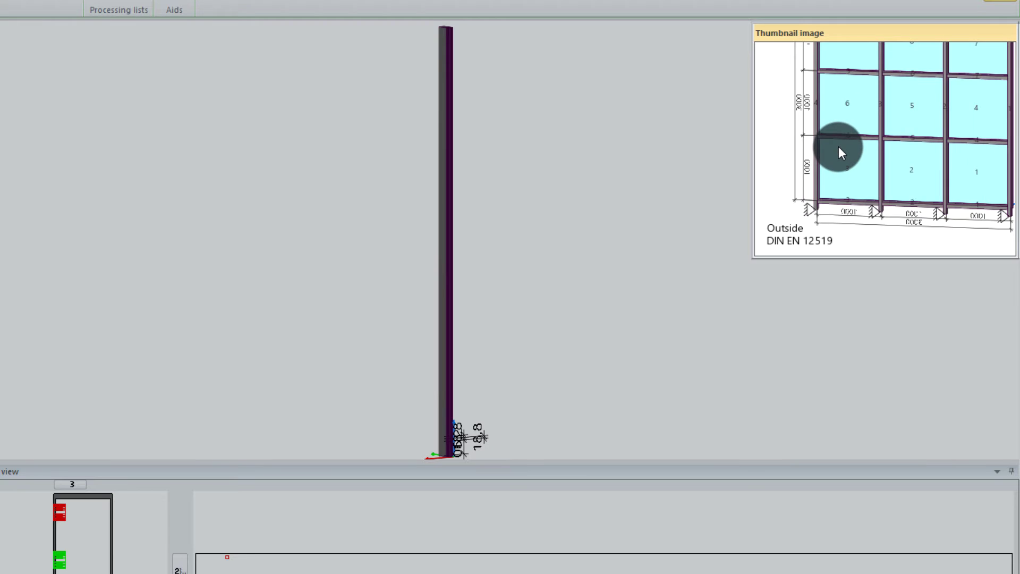
middle_click_drag(838, 146, 832, 162)
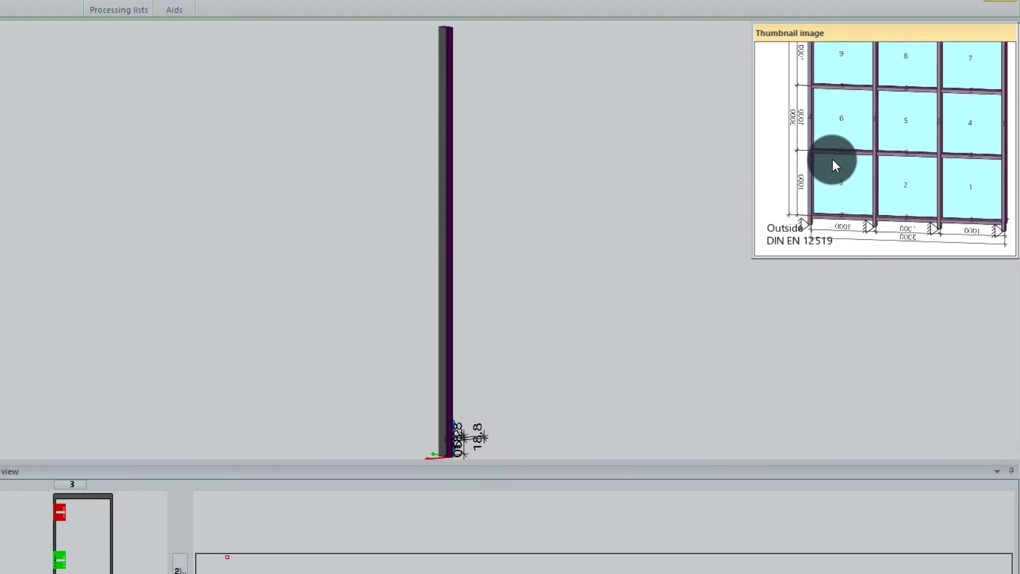
scroll(833, 158, "down", 2)
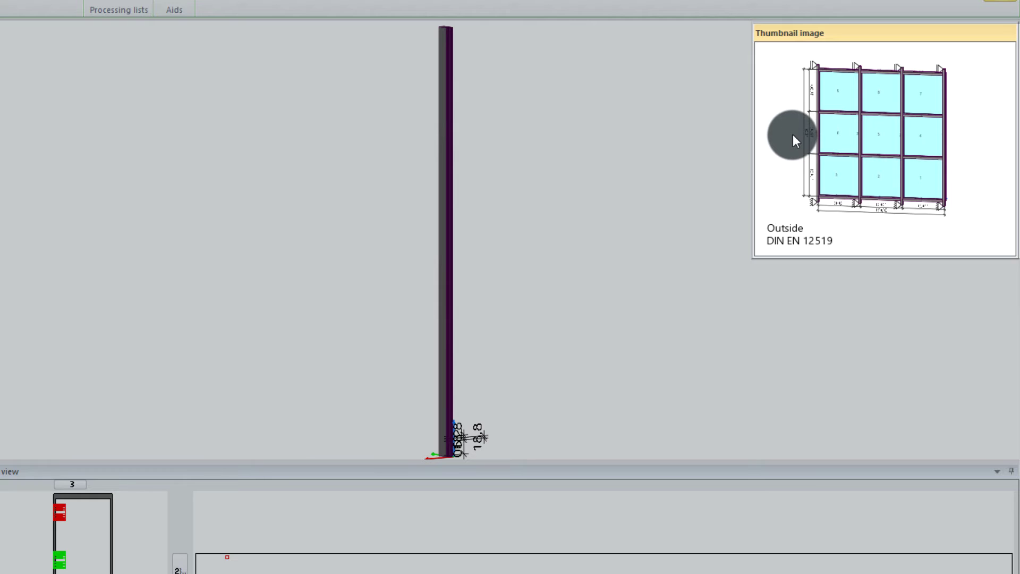
scroll(793, 136, "up", 1)
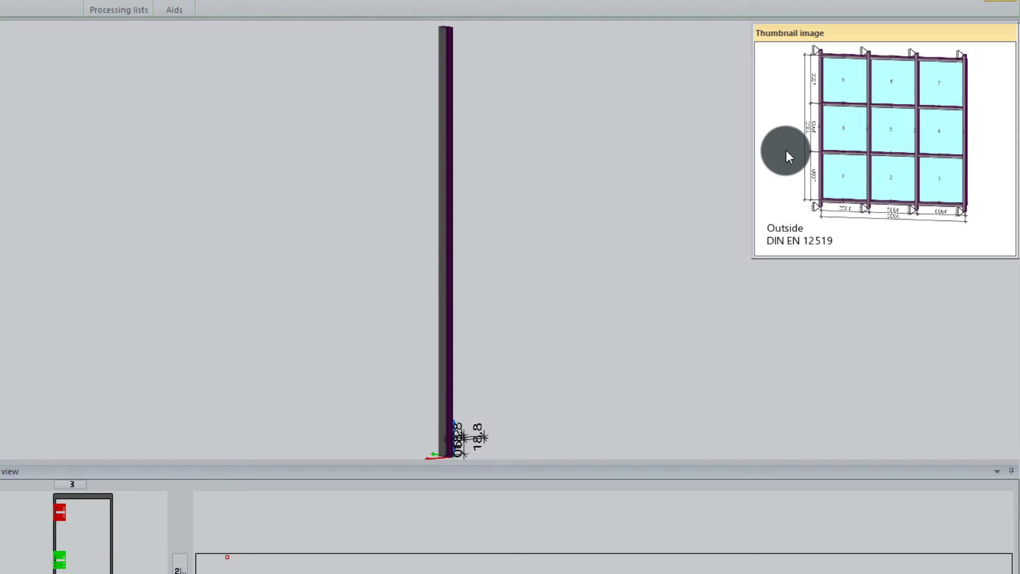
left_click_drag(786, 150, 911, 169)
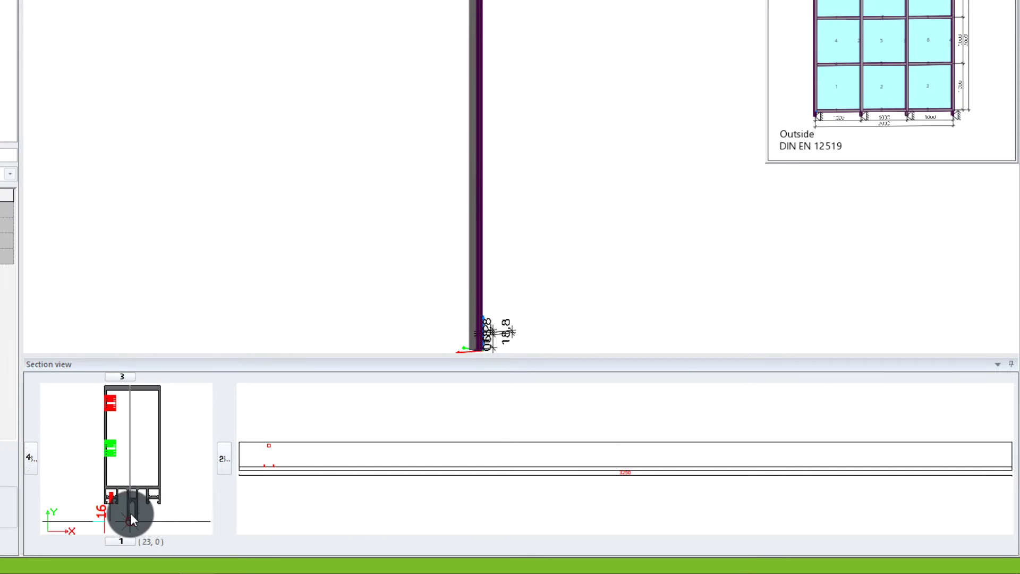
Step: Activate the section view so Mullion 1's full length and cleat spacings are drawn
mouse_move(130, 512)
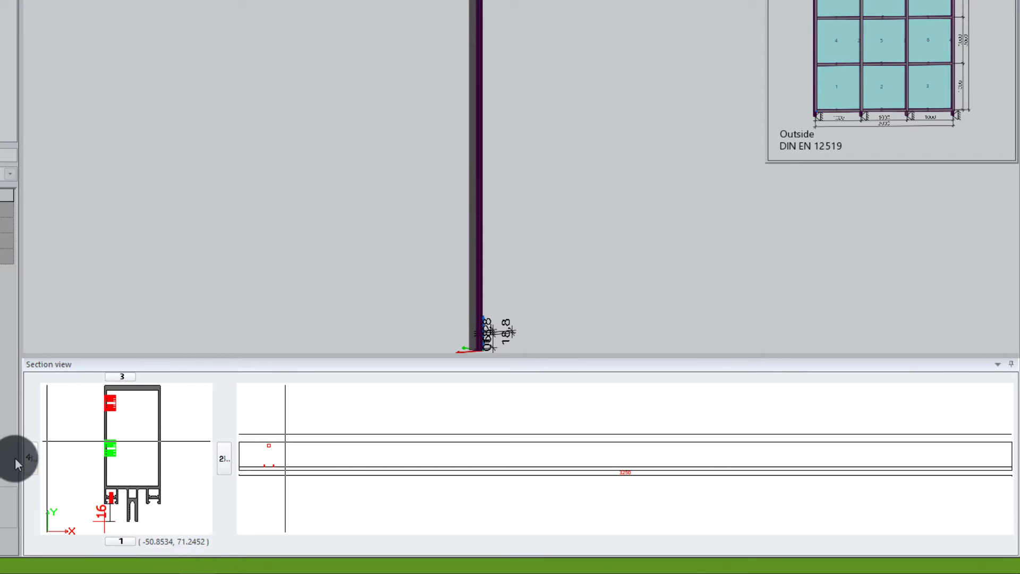
left_click(122, 540)
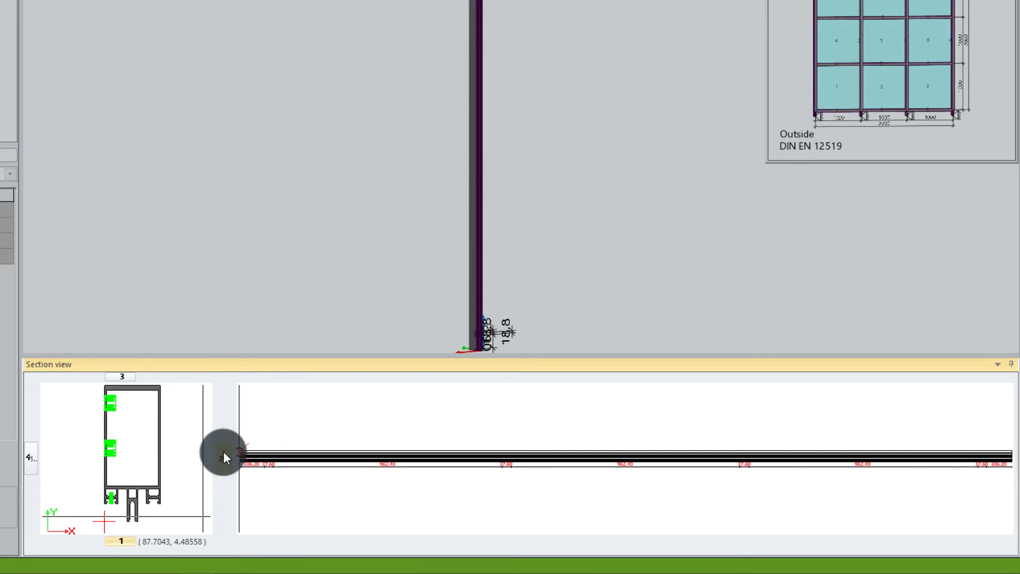
Step: Switch the length view to side 3 to show the mullion's existing holes
left_click(128, 376)
left_click(29, 457)
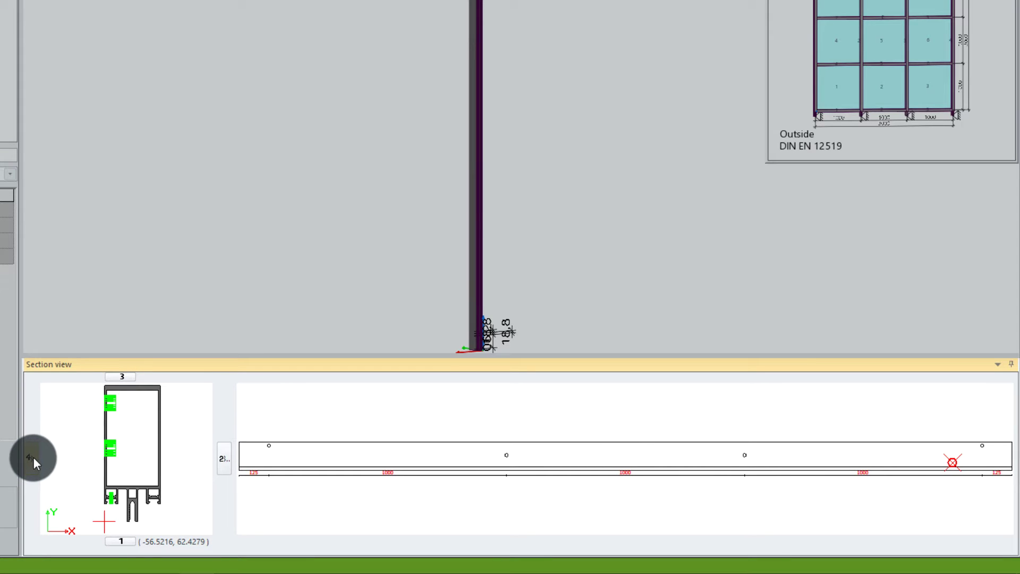
left_click(33, 457)
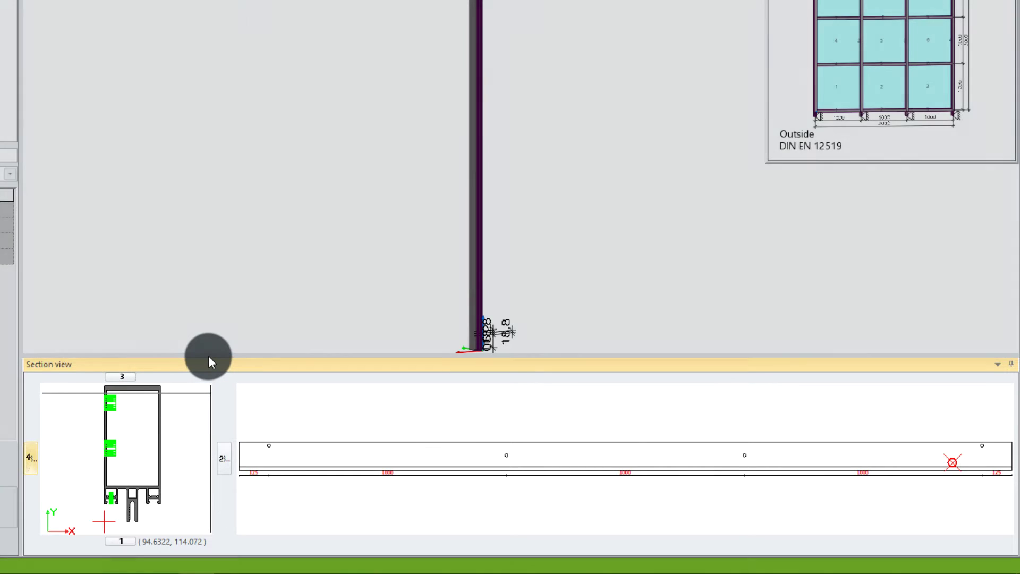
Step: Enlarge the section view panel and resize and reposition the façade thumbnail preview
left_click_drag(208, 356, 101, 411)
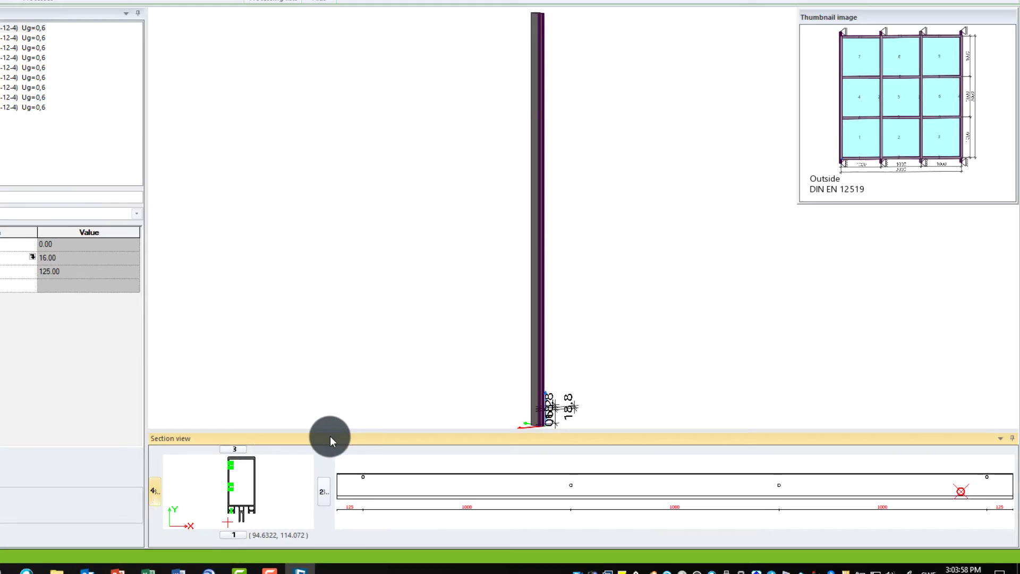
left_click_drag(267, 423, 276, 364)
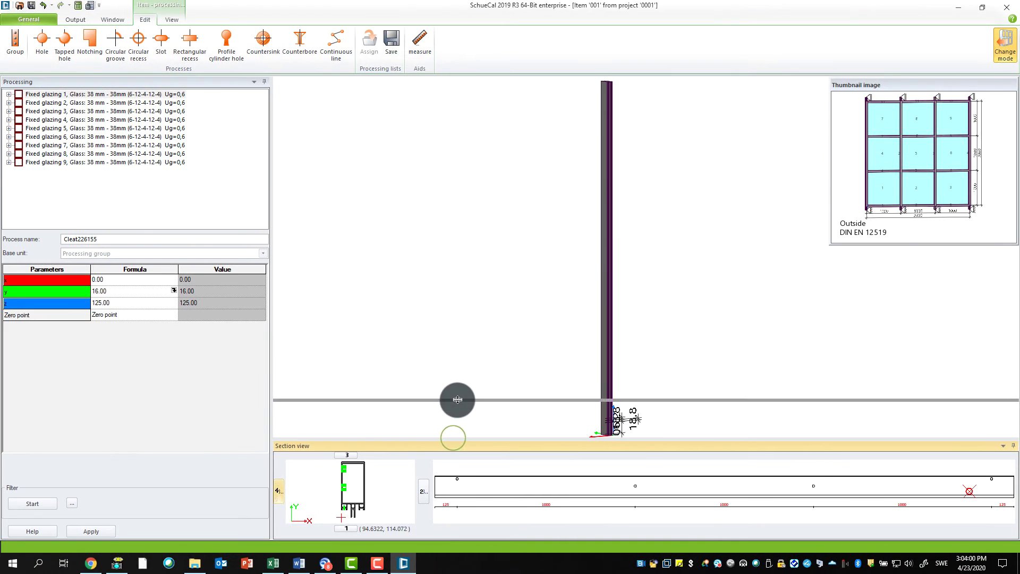
left_click_drag(457, 399, 458, 399)
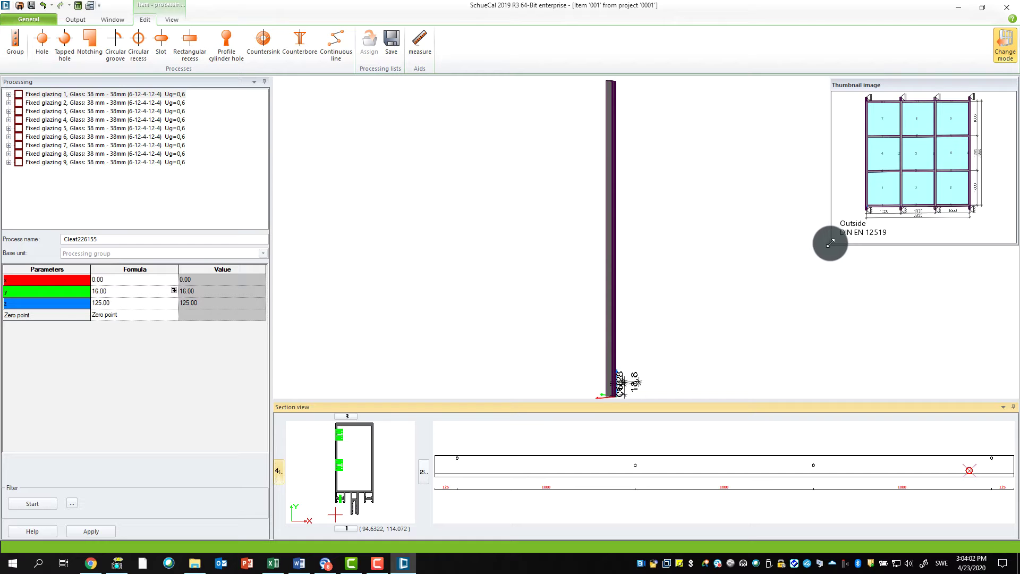
left_click_drag(829, 244, 755, 330)
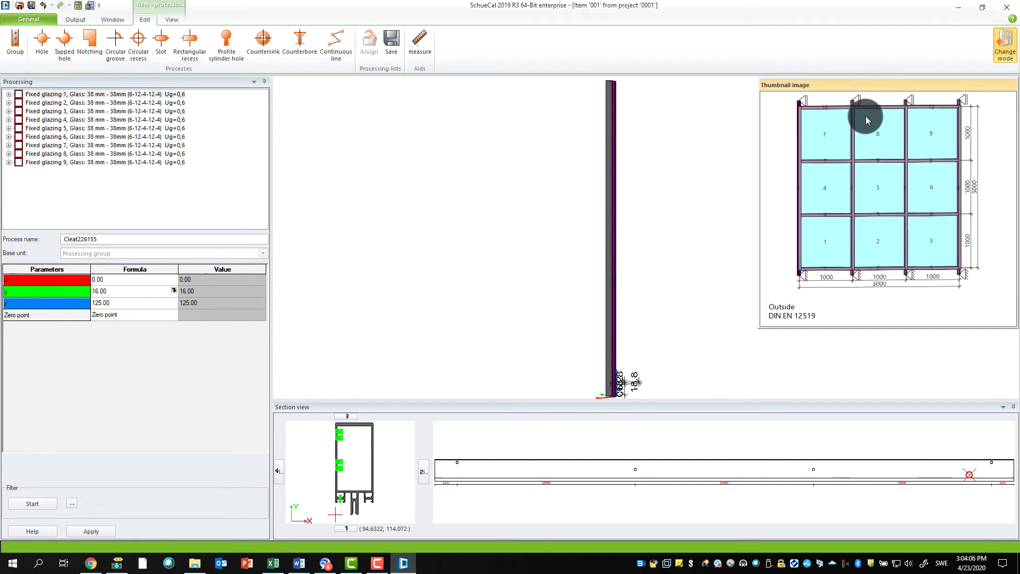
mouse_move(881, 86)
left_mouse_down()
mouse_move(770, 110)
mouse_move(970, 116)
mouse_move(862, 90)
mouse_move(876, 89)
left_mouse_up()
left_click_drag(754, 330, 817, 279)
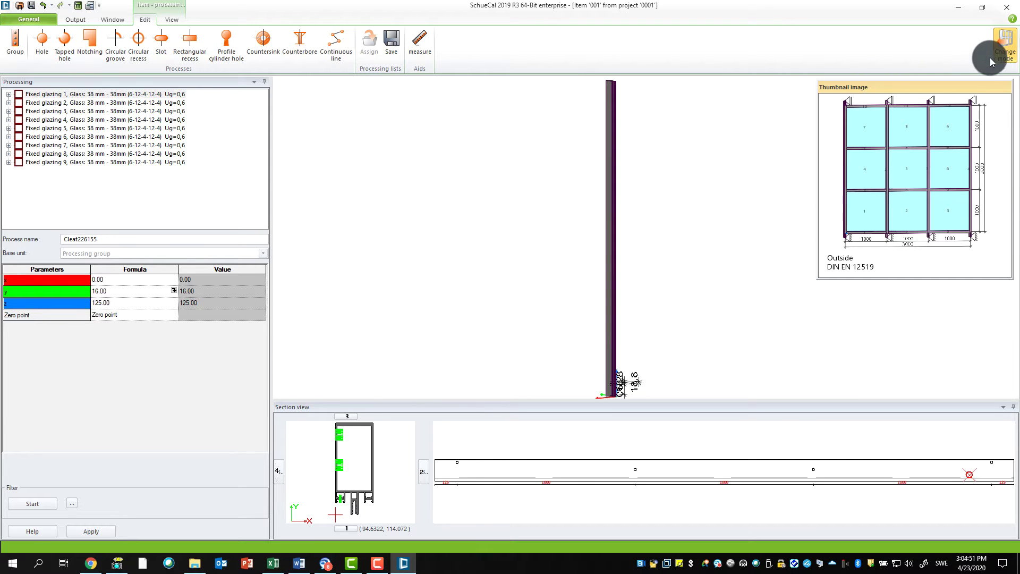
Step: Exit processing mode, launch SchüCal InfoPoint from General > Help, and return to Master data
left_click(1009, 53)
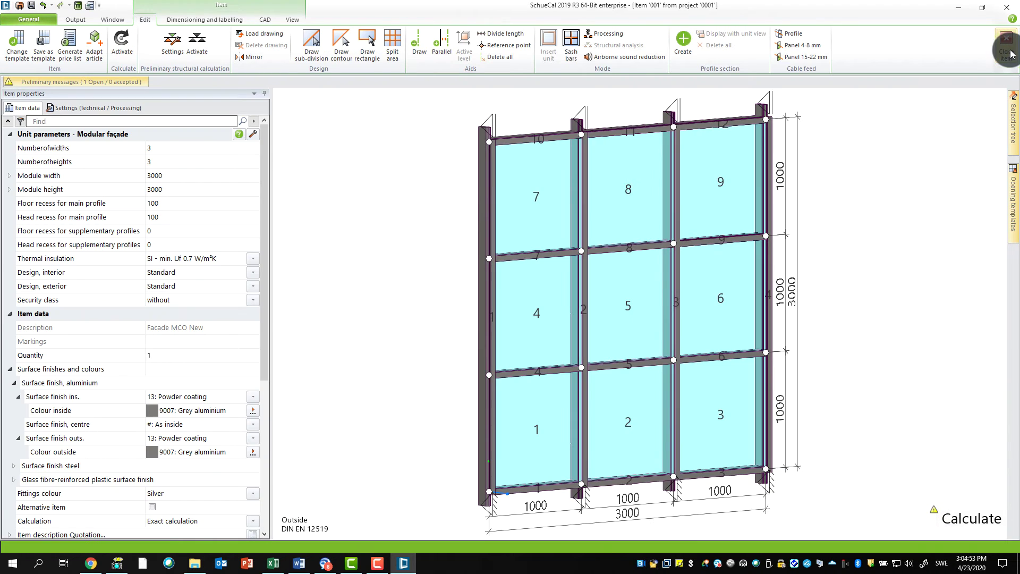
left_click(34, 20)
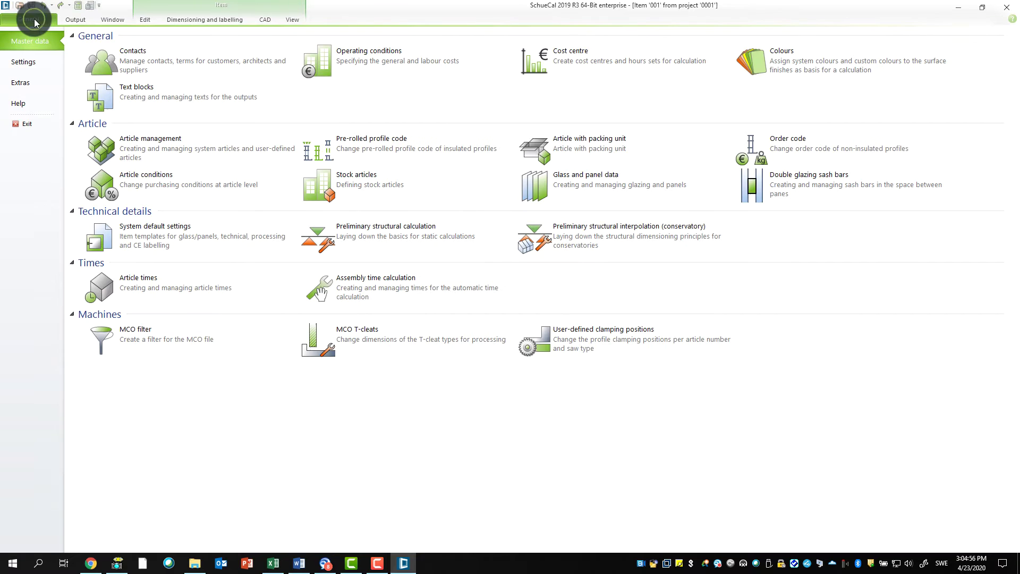
left_click(28, 100)
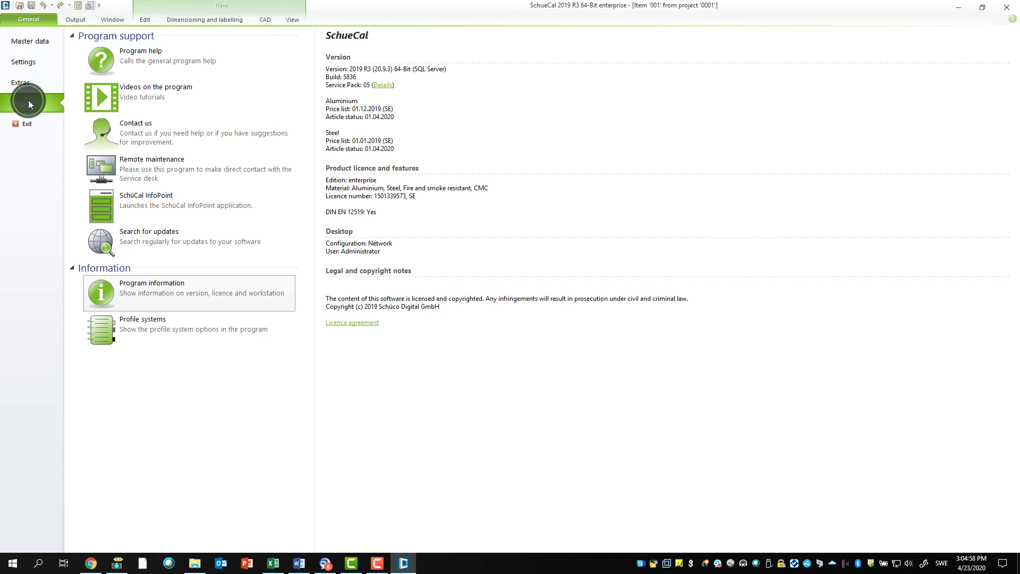
left_click(155, 203)
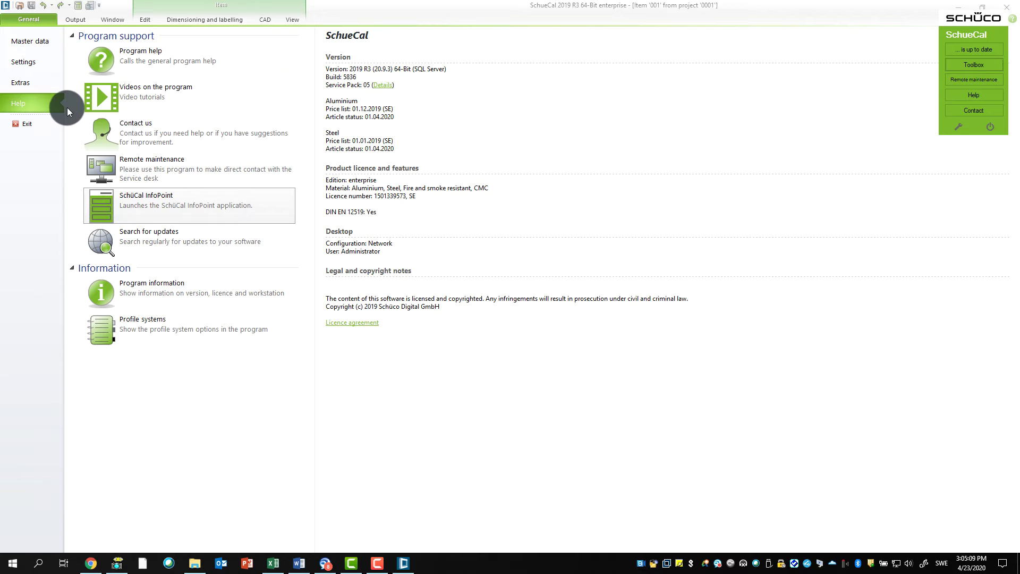
left_click(22, 19)
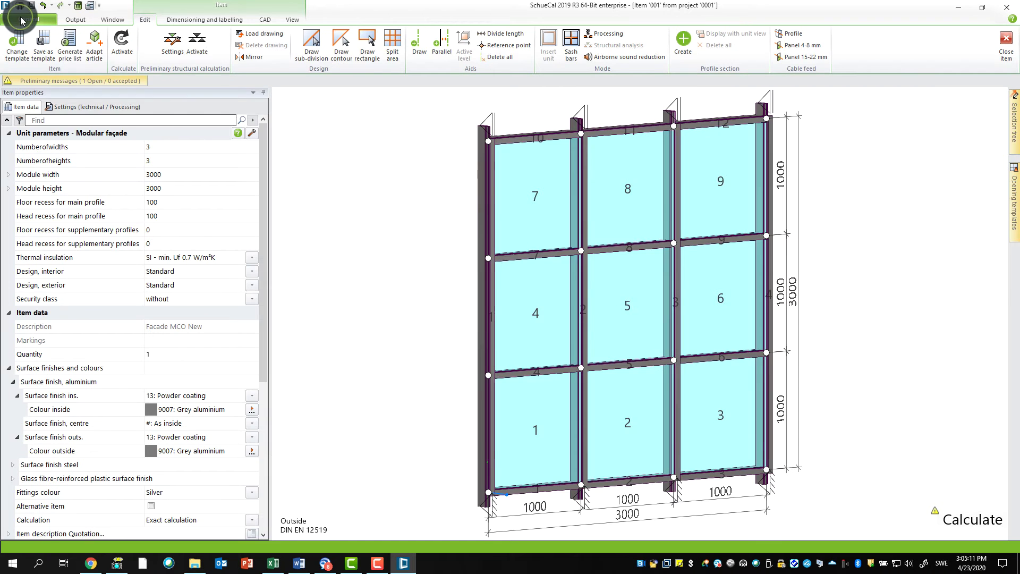
left_click(21, 20)
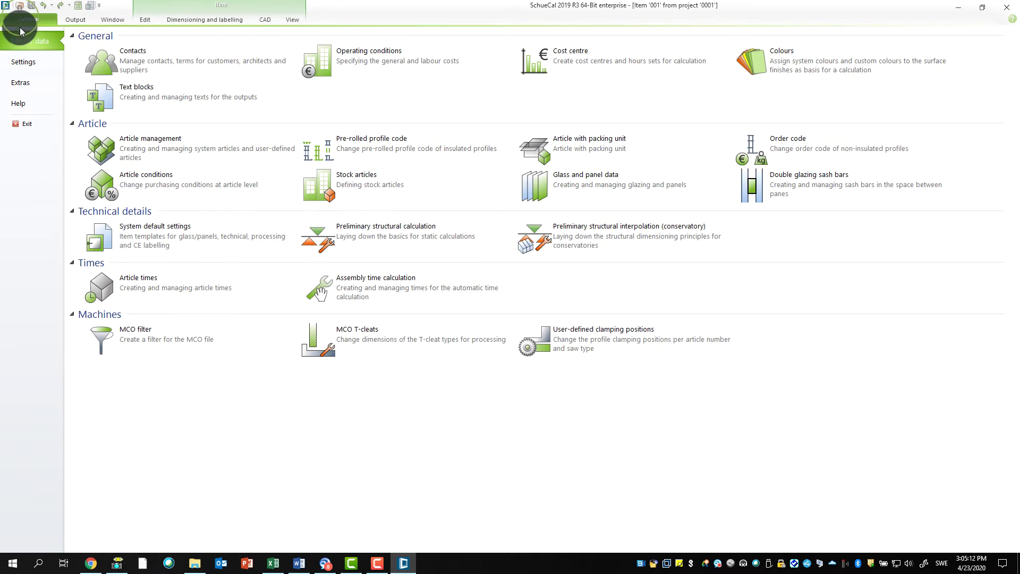
Step: Close SchueCal and start the Toolbox's Additional Components installer in English
left_click(29, 127)
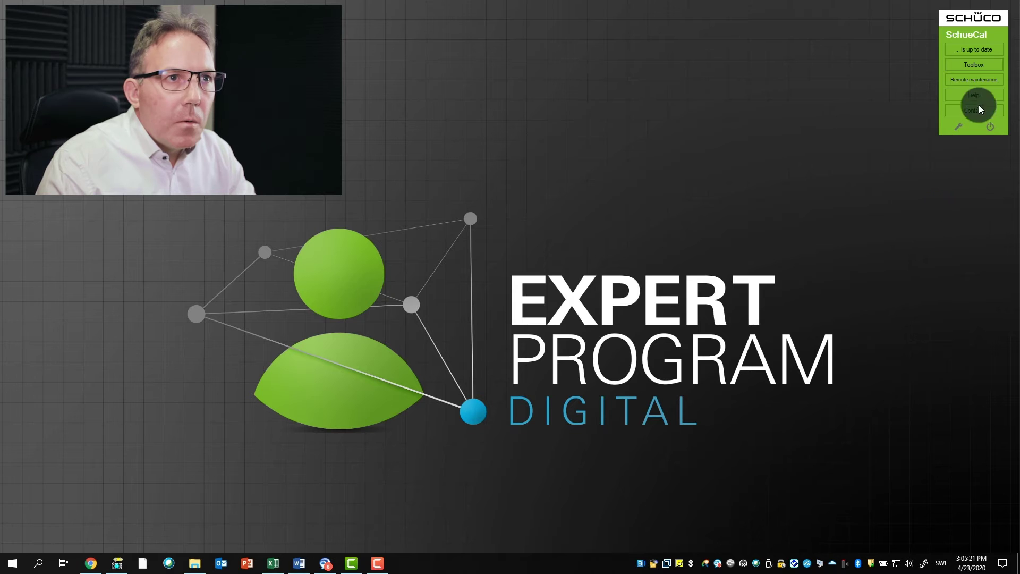
left_click(979, 67)
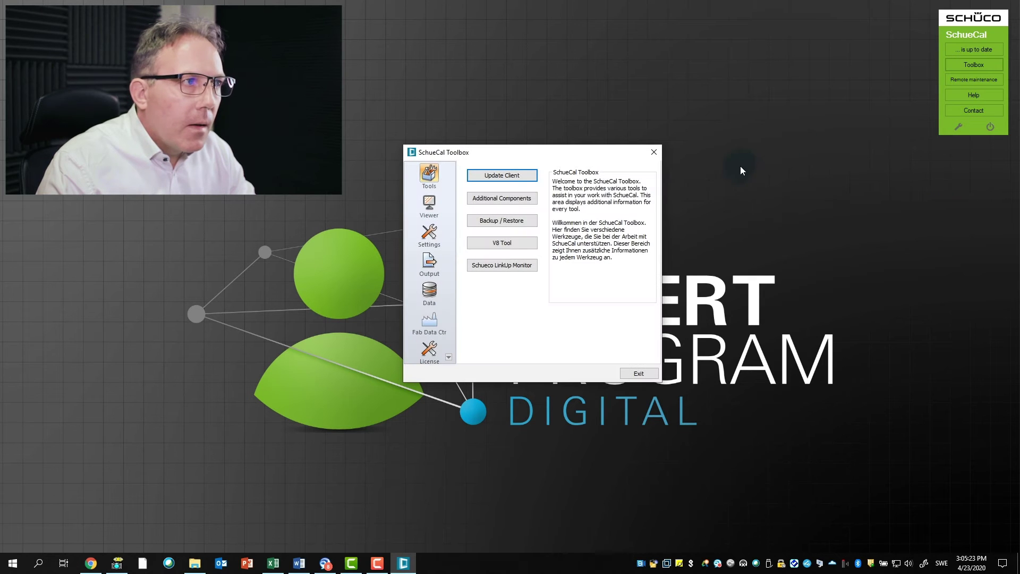
left_click(515, 200)
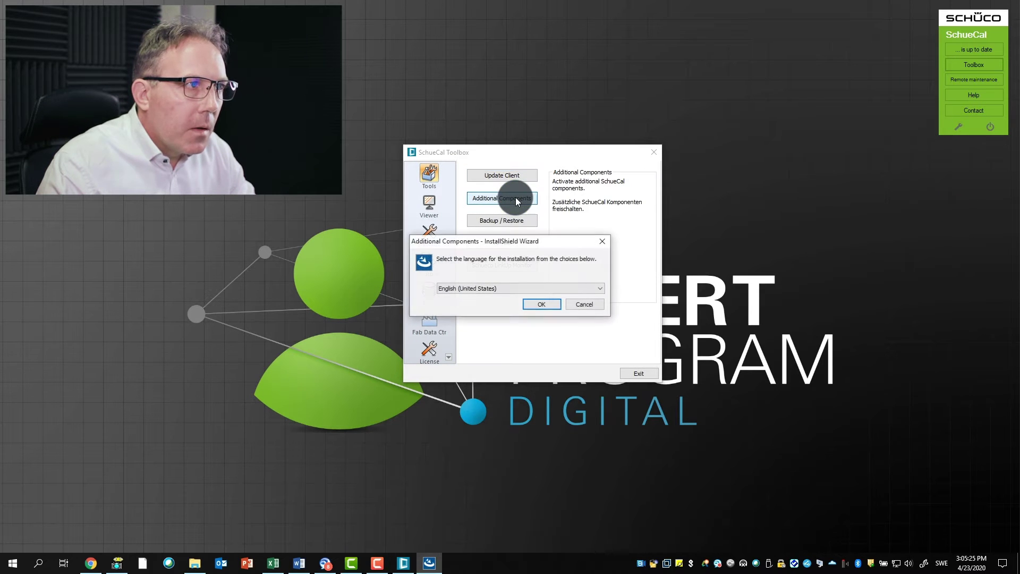
left_click(543, 306)
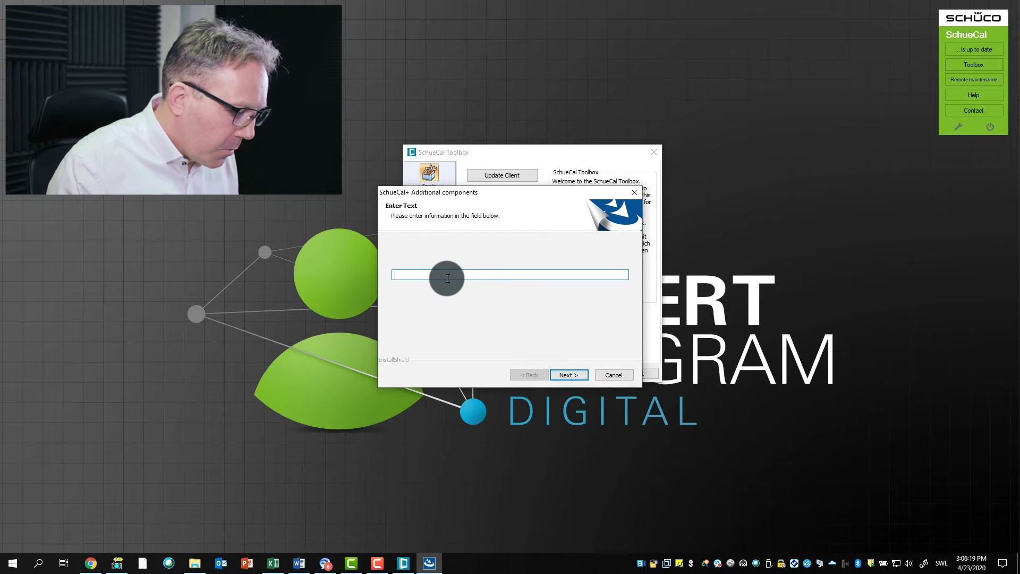
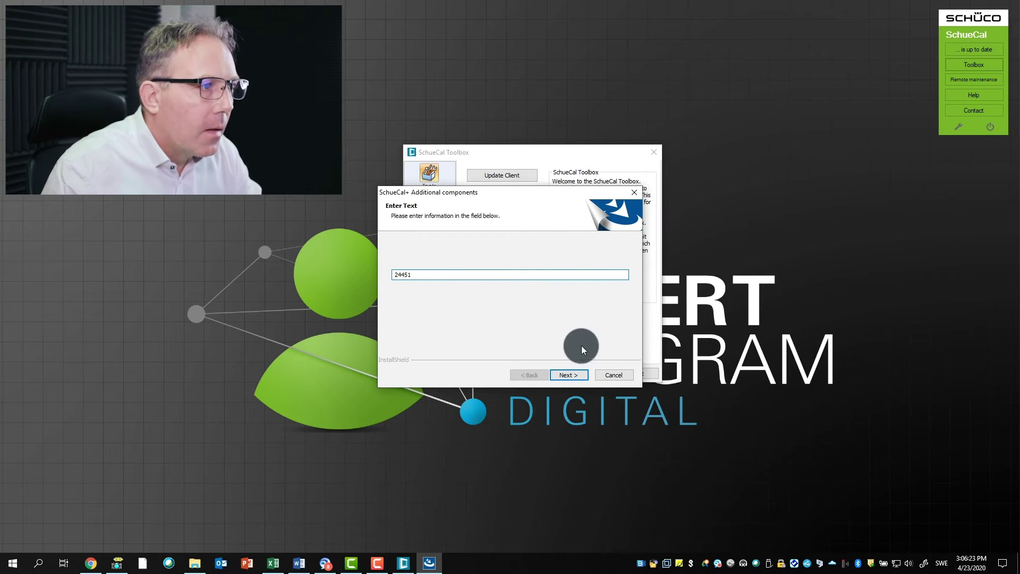
Step: Submit the component authorisation code, dismiss the confirmation and question messages, and exit the Toolbox
left_click(571, 374)
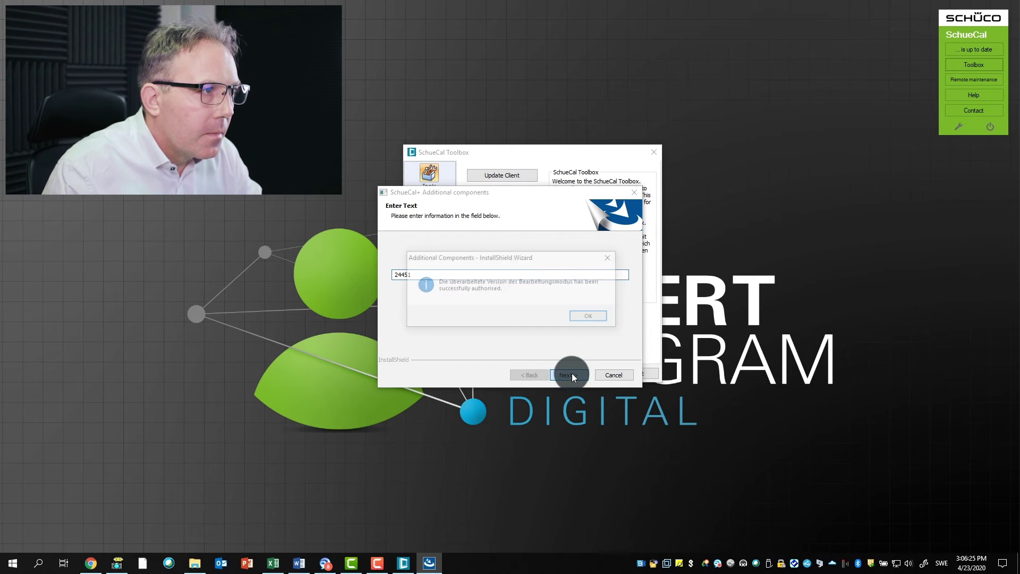
left_click(588, 317)
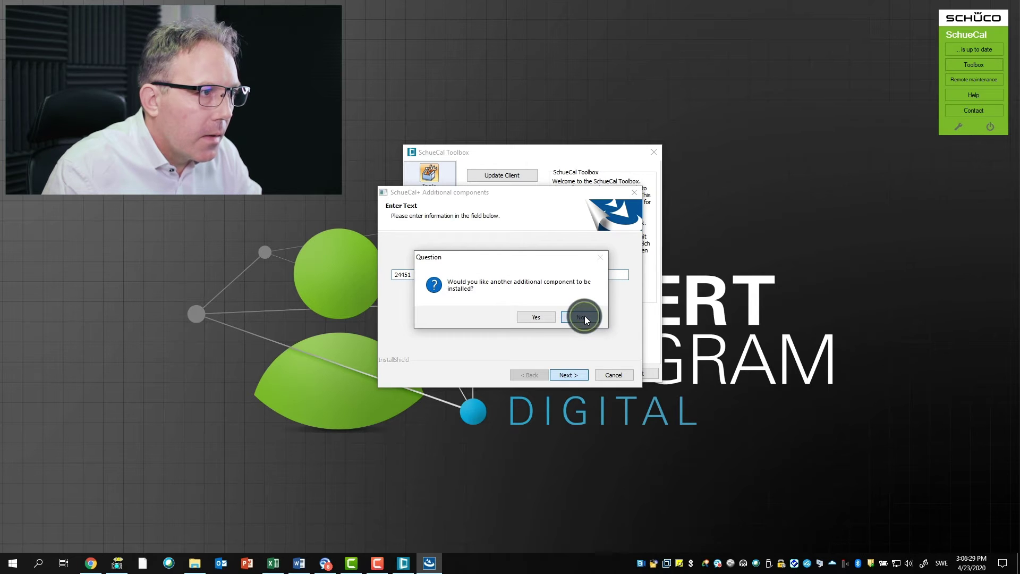
left_click(584, 318)
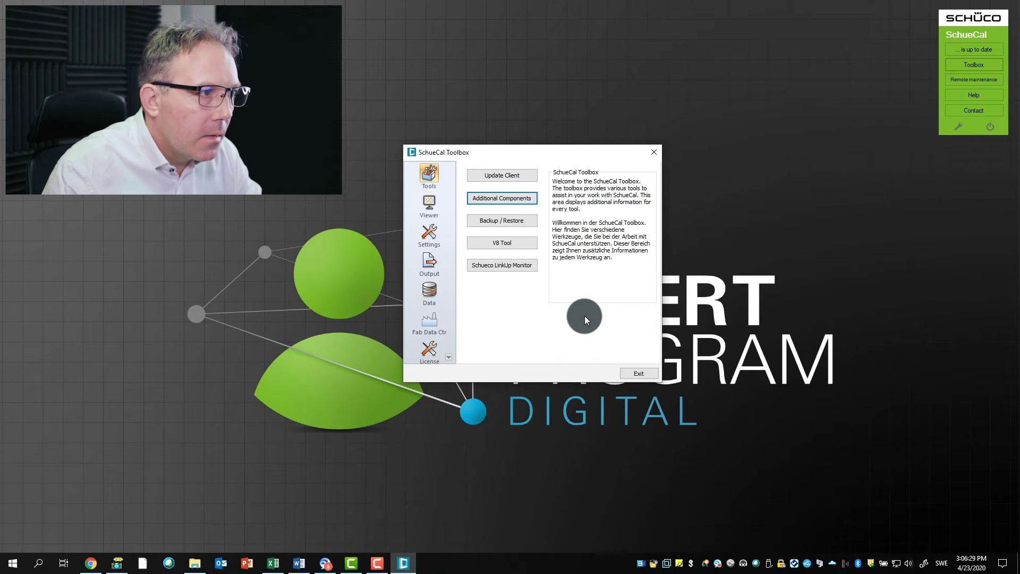
left_click(639, 371)
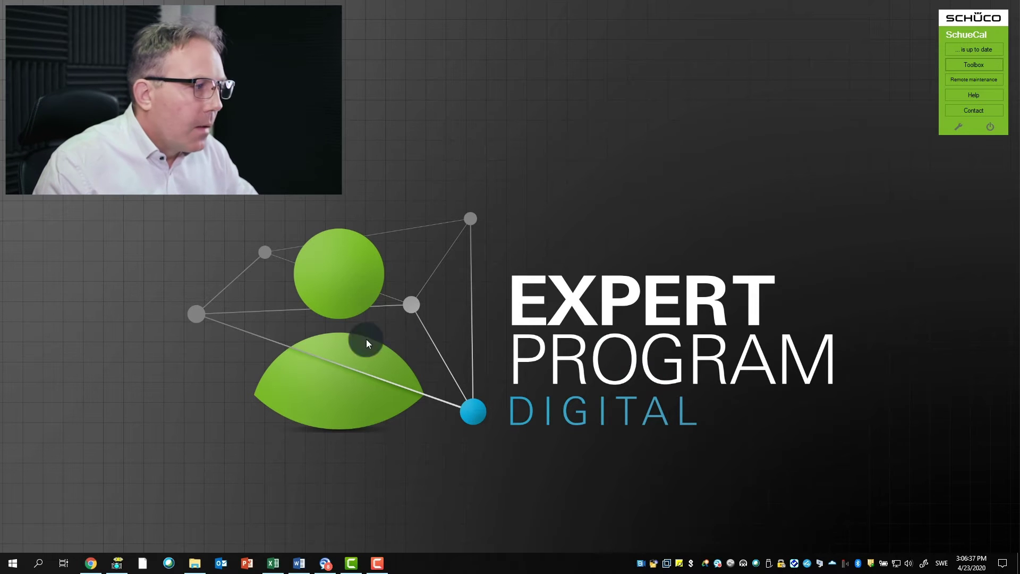
Step: Launch SchueCal 2019 R3 from the Start menu and open façade item 001
left_click(14, 566)
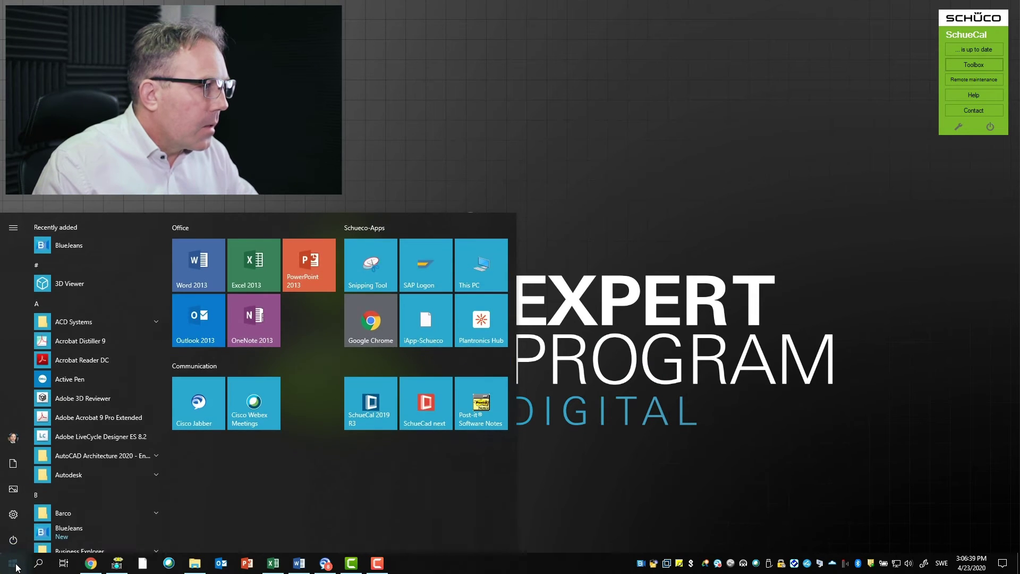
left_click(372, 404)
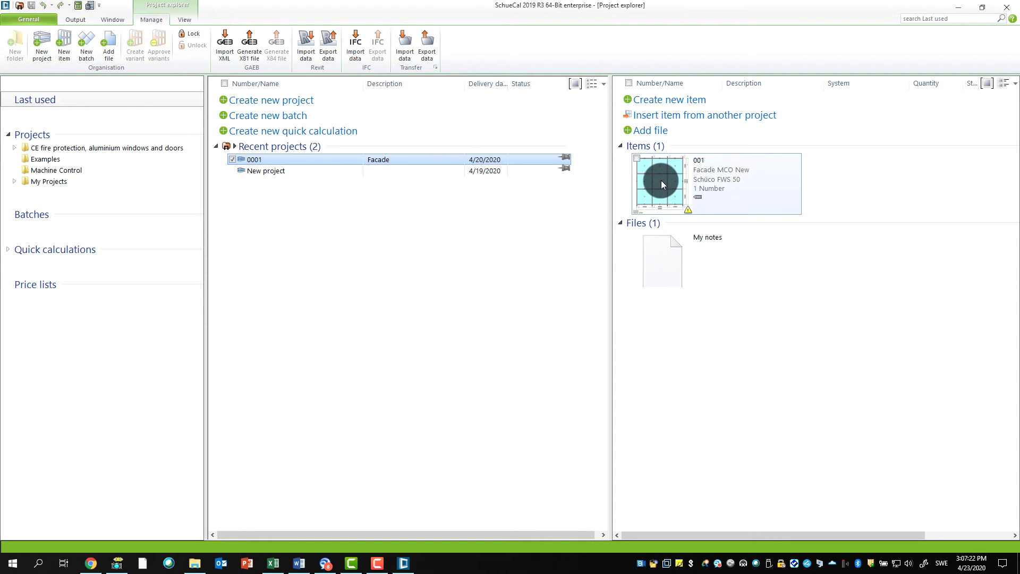
double_click(661, 181)
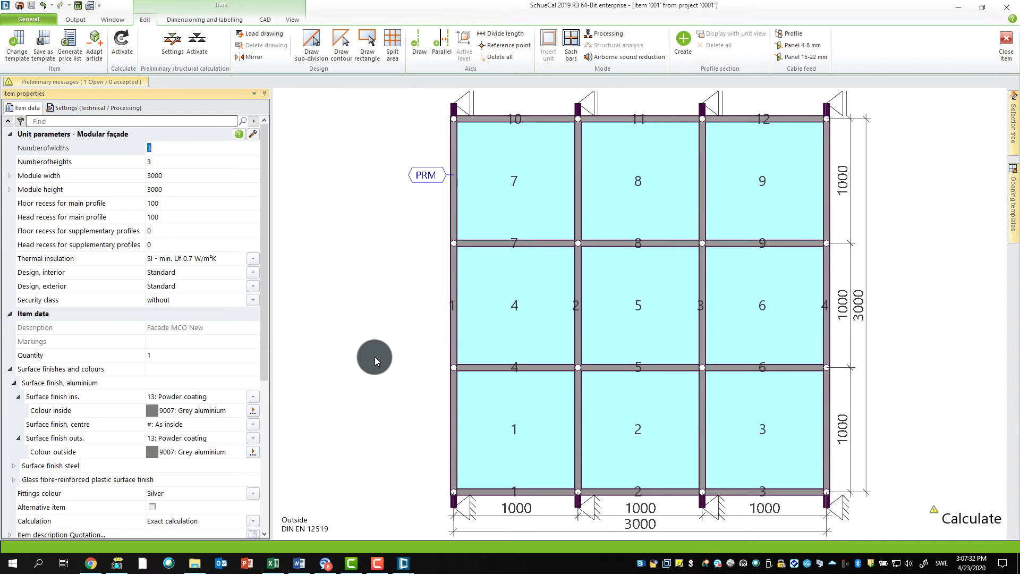
Step: Rotate the façade into a 3-D view and put the leftmost mullion into processing mode
right_click(374, 360)
left_click(351, 338)
left_click_drag(394, 410, 419, 413)
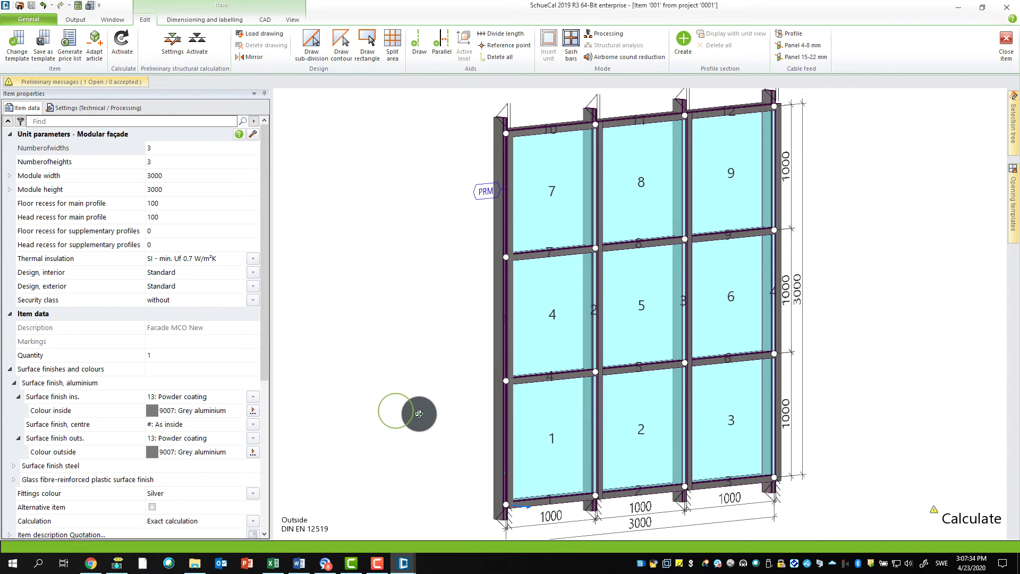
right_click(497, 499)
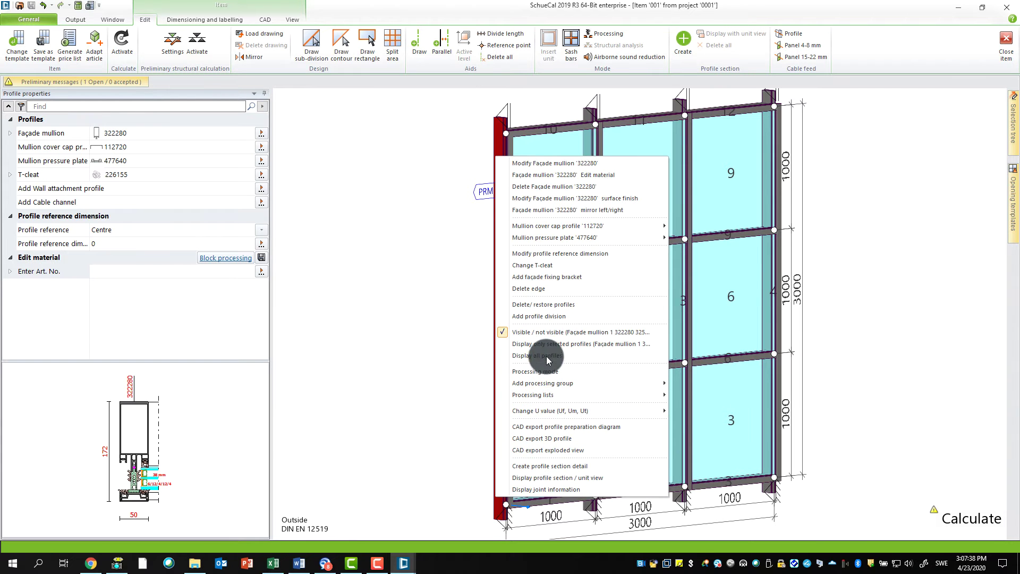
left_click(542, 372)
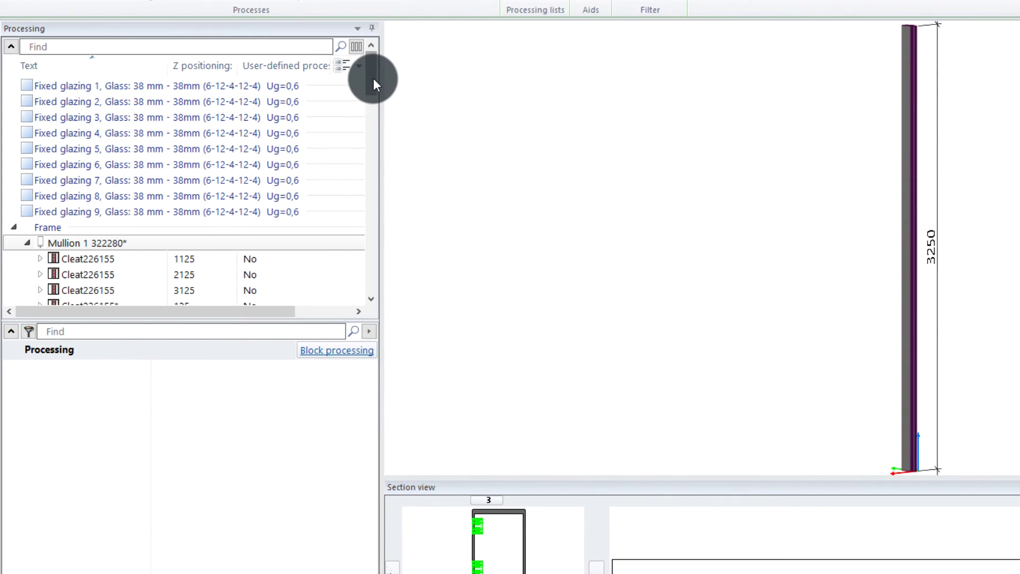
Step: Collapse Mullion 1 322280* in the processing tree so its cleats are hidden
mouse_move(371, 78)
left_mouse_down()
mouse_move(369, 97)
mouse_move(366, 68)
left_mouse_up()
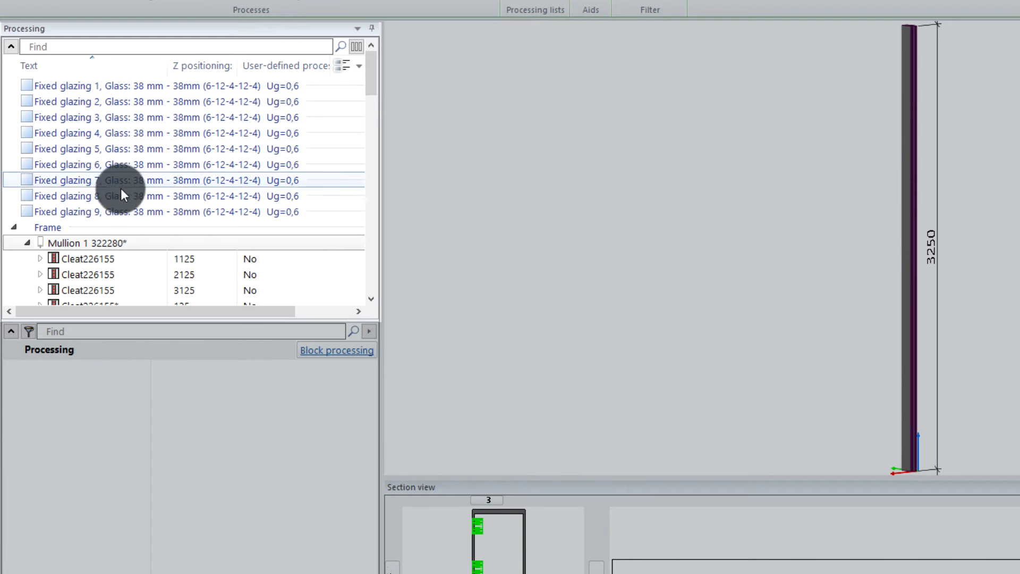
left_click(37, 244)
left_click(23, 243)
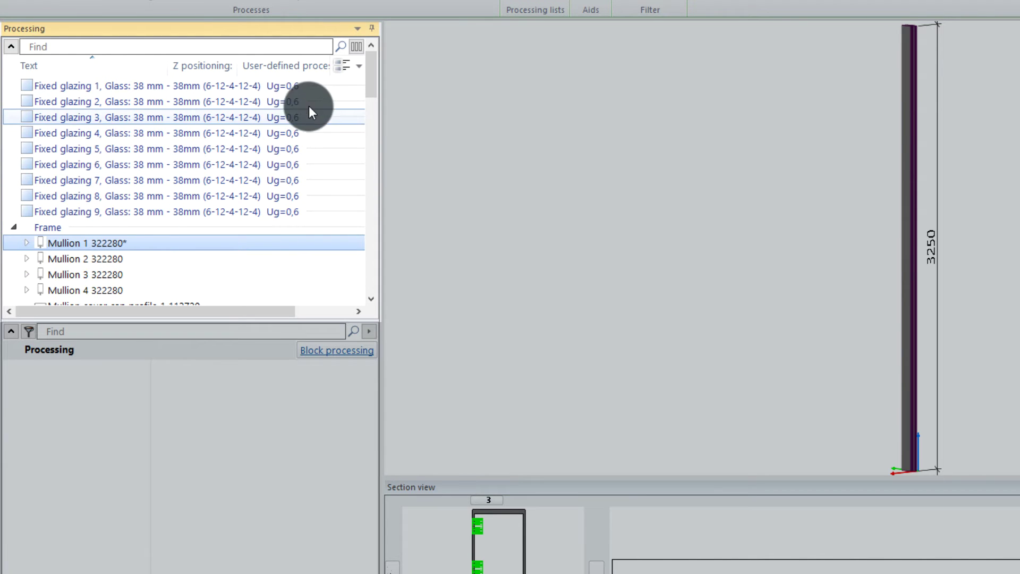
mouse_move(370, 79)
left_mouse_down()
mouse_move(374, 295)
mouse_move(374, 65)
left_mouse_up()
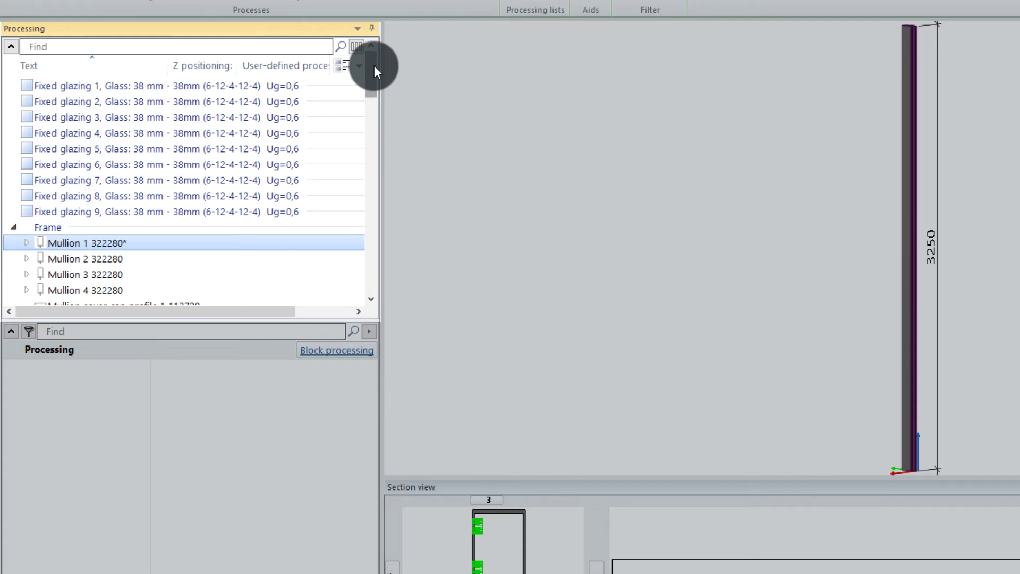
left_click(80, 46)
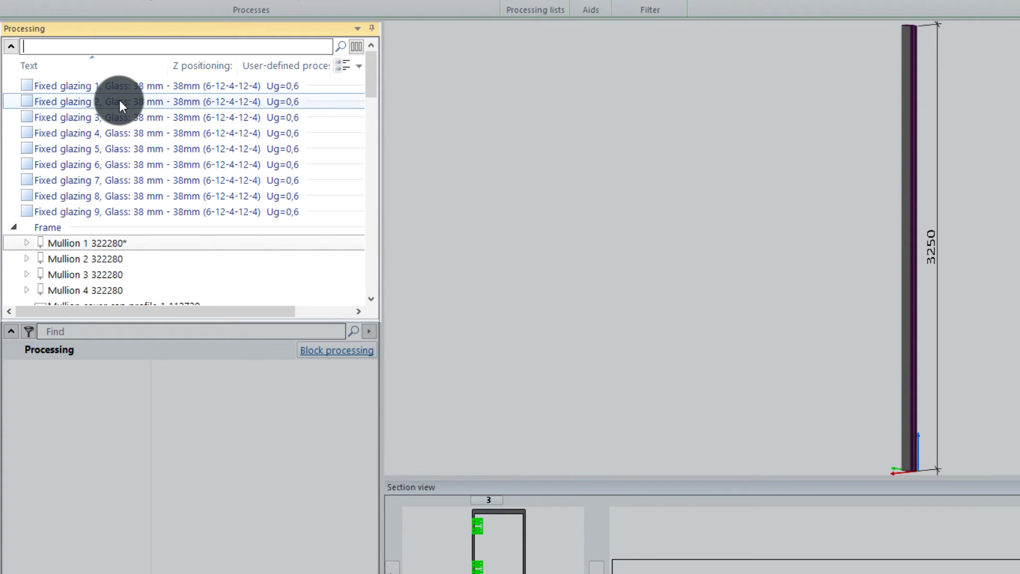
type("322")
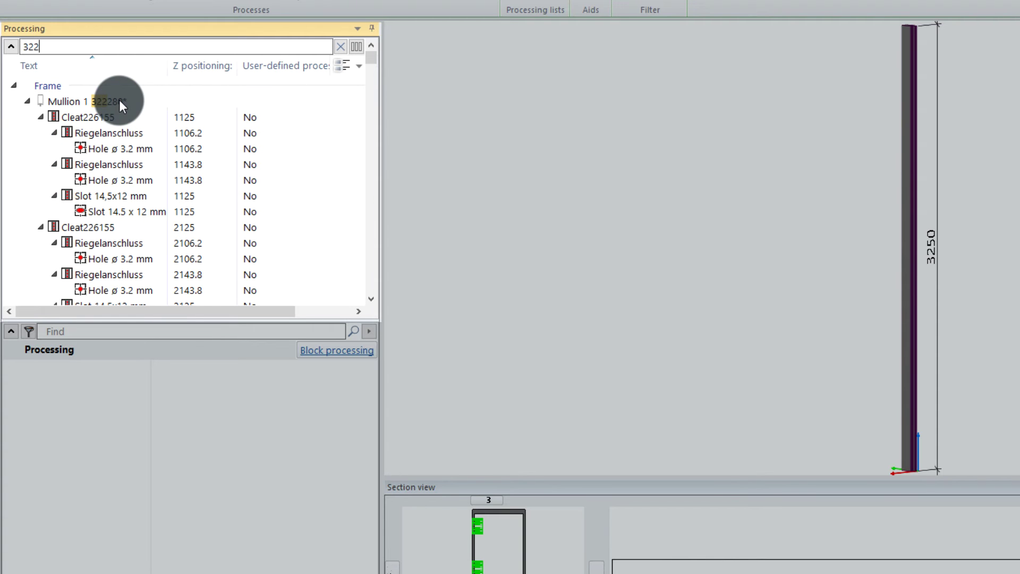
type("280")
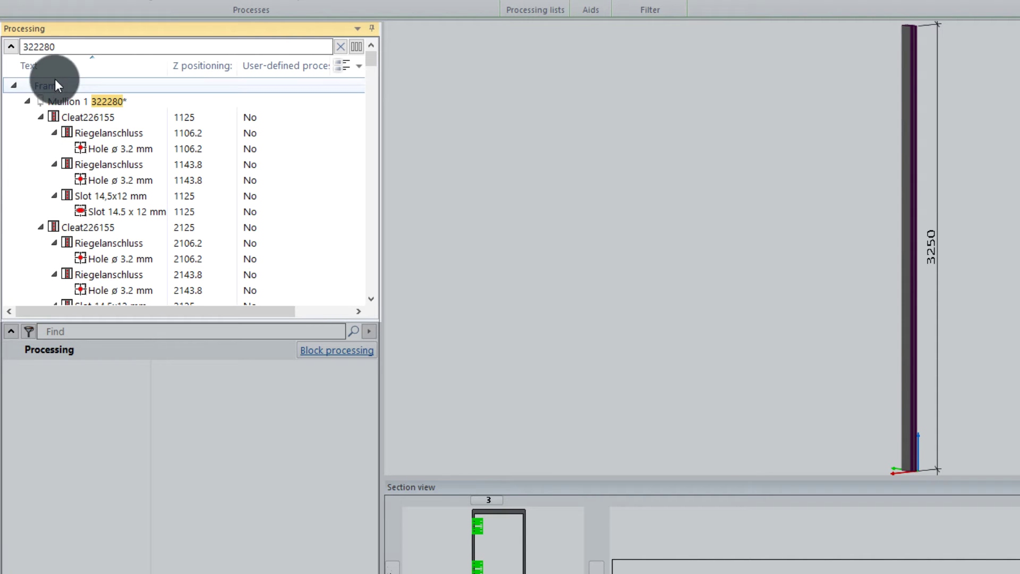
mouse_move(374, 62)
left_mouse_down()
mouse_move(366, 190)
mouse_move(375, 52)
left_mouse_up()
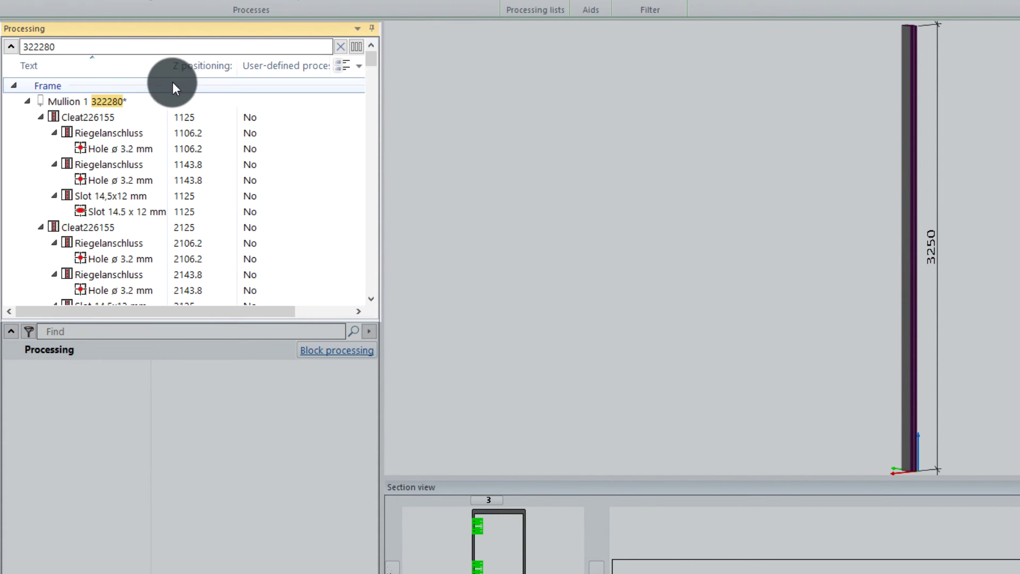
left_click_drag(77, 46, 25, 51)
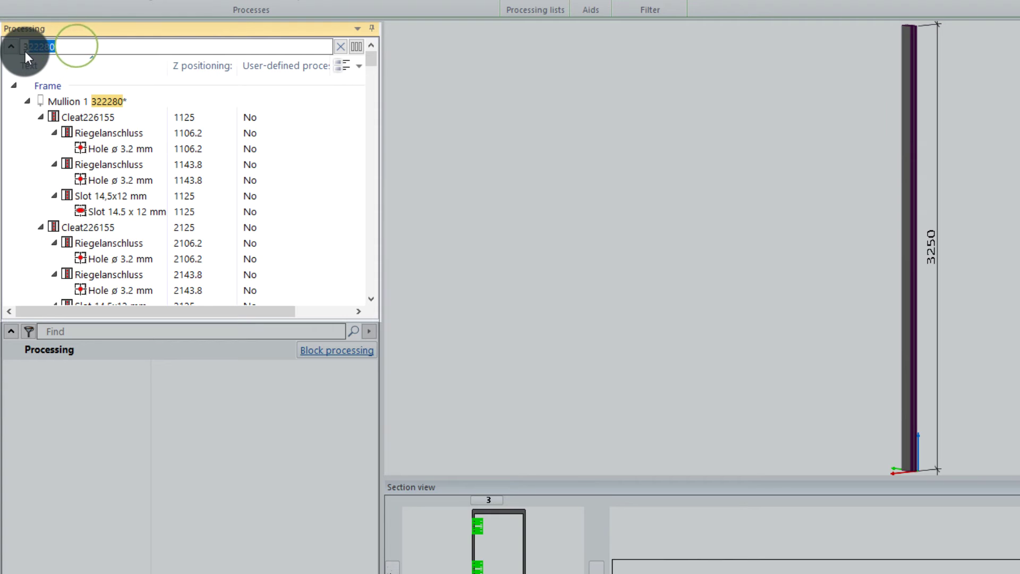
key("BackSpace")
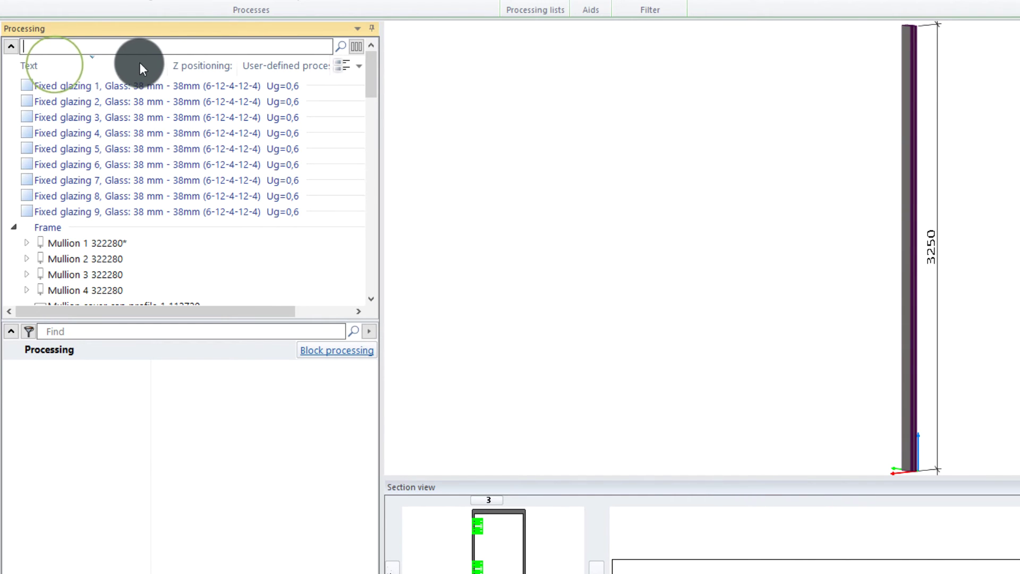
Step: Filter the Text column to Mullion and Transom, then clear both filters
left_click(162, 64)
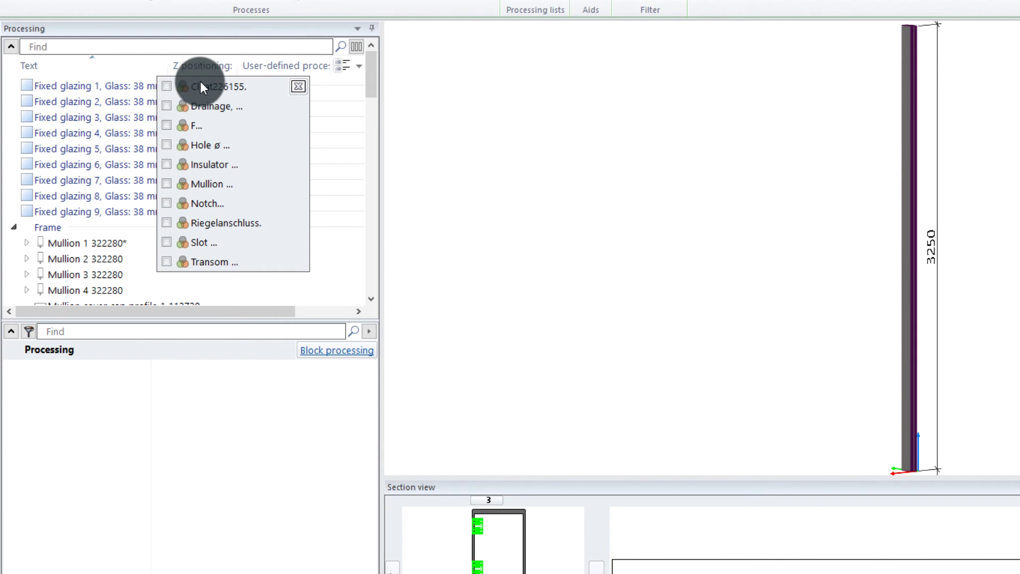
left_click(165, 183)
left_click(166, 261)
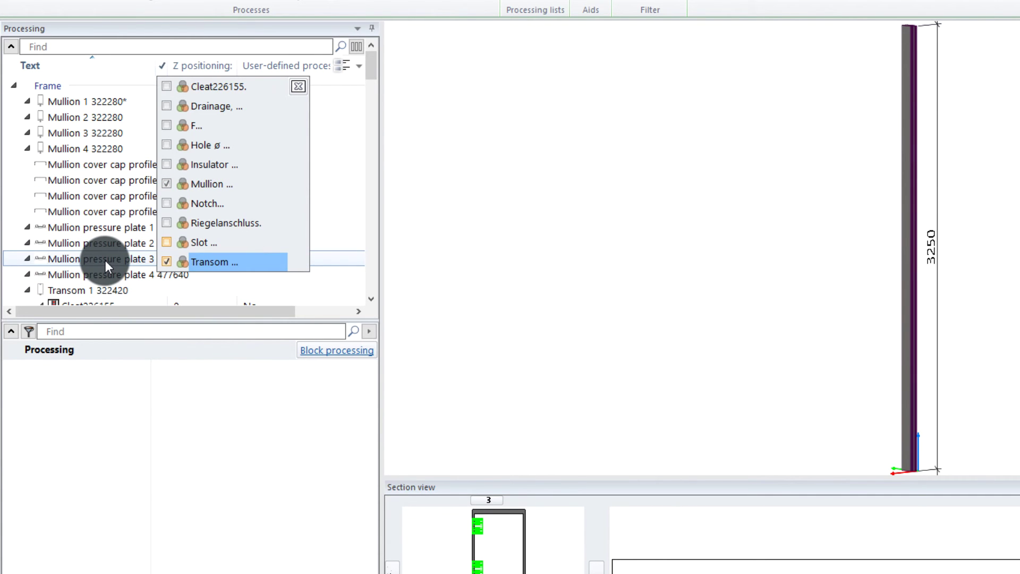
left_click(166, 261)
left_click(168, 184)
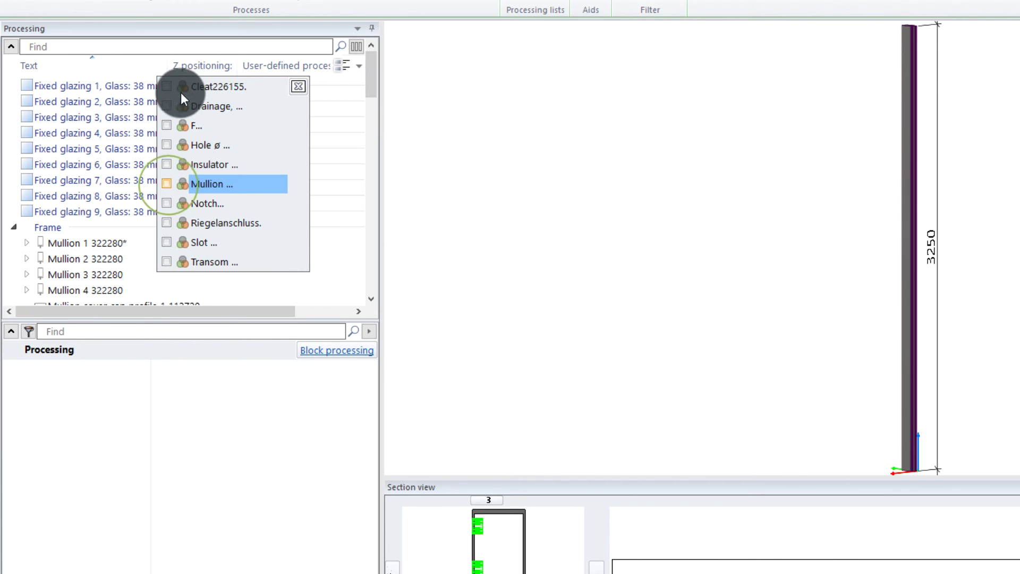
Step: Check the Z positioning filter without changing it and select Mullion 3
left_click(231, 63)
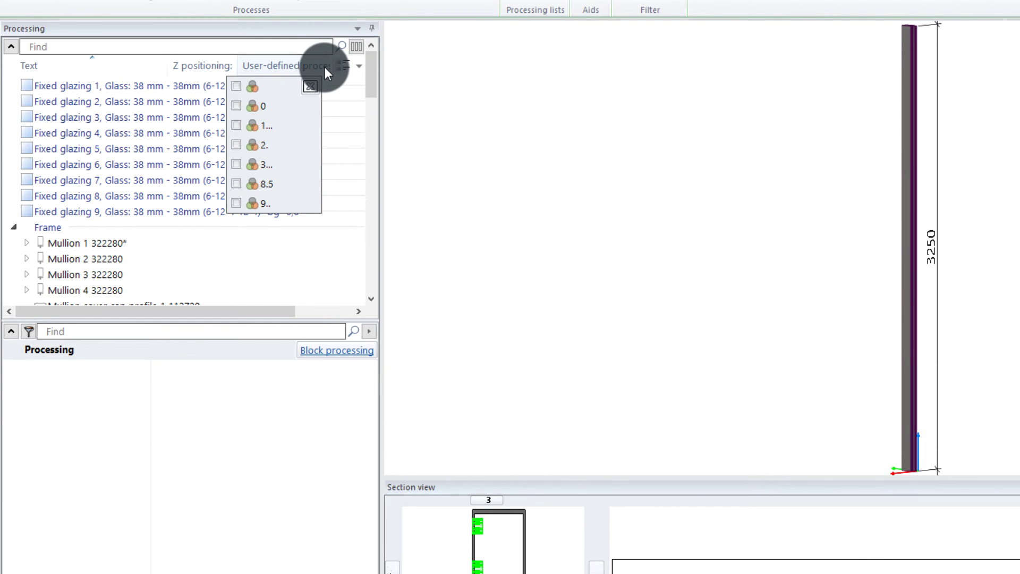
left_click(279, 268)
left_click(279, 268)
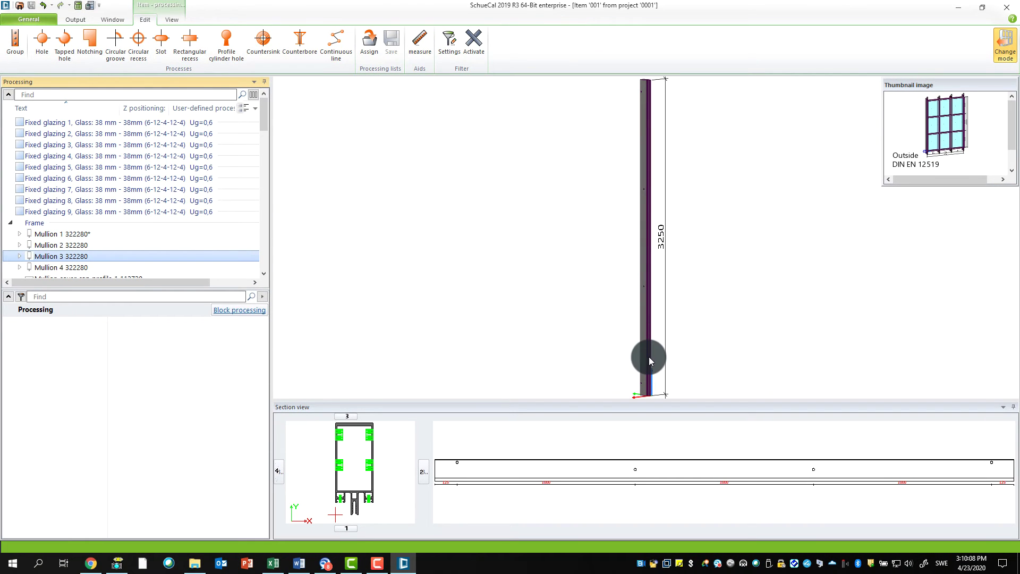
Step: Enlarge the 3-D view and preview Mullion 3's process types without adding any
middle_click_drag(649, 356, 585, 311)
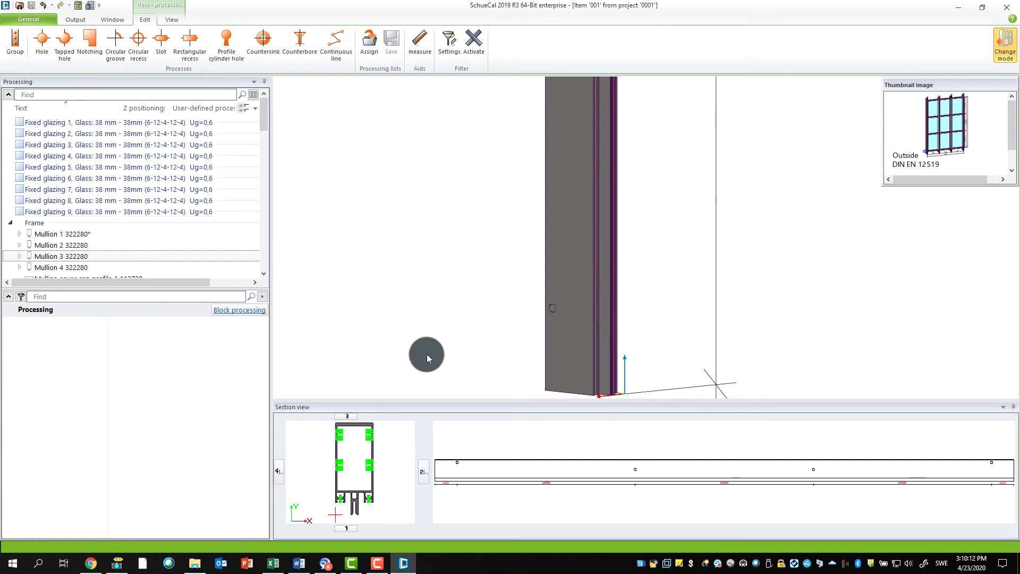
left_click(482, 351)
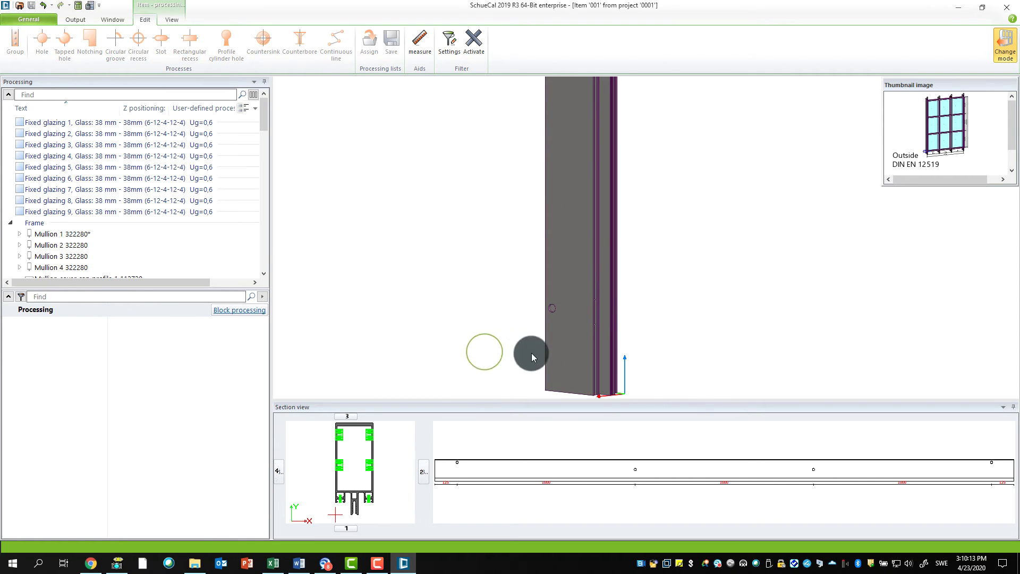
left_click(568, 337)
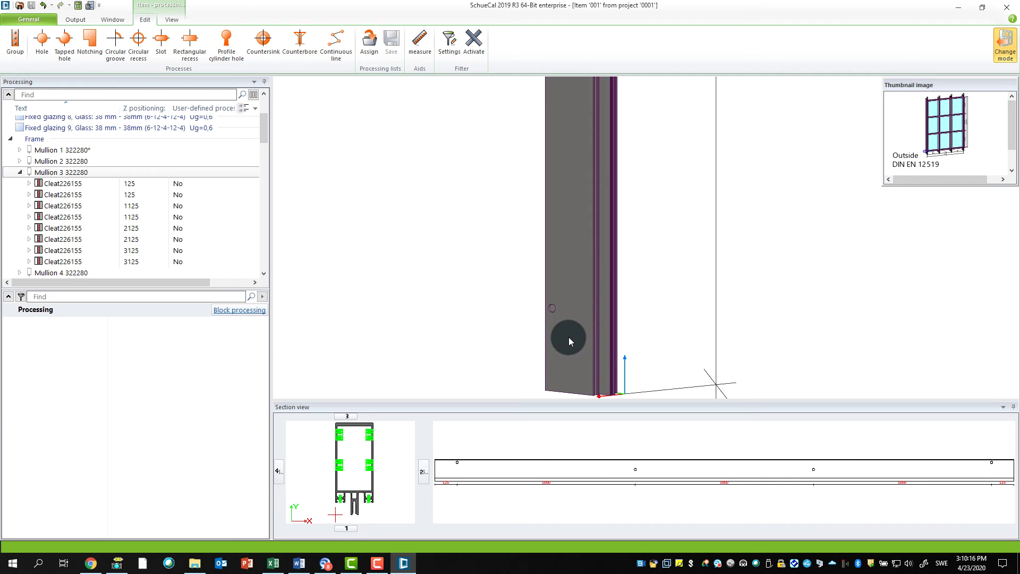
right_click(569, 337)
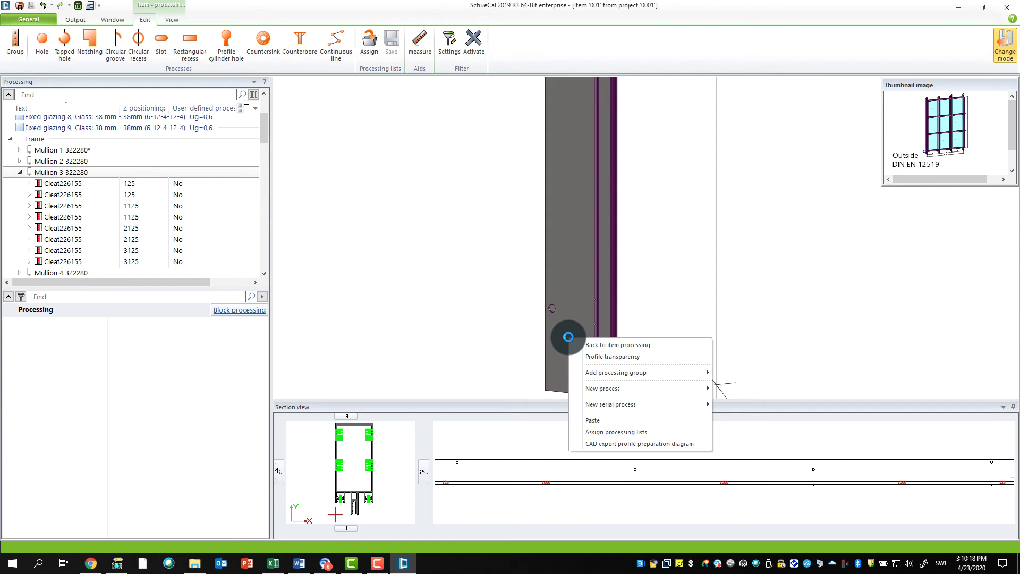
left_click(601, 389)
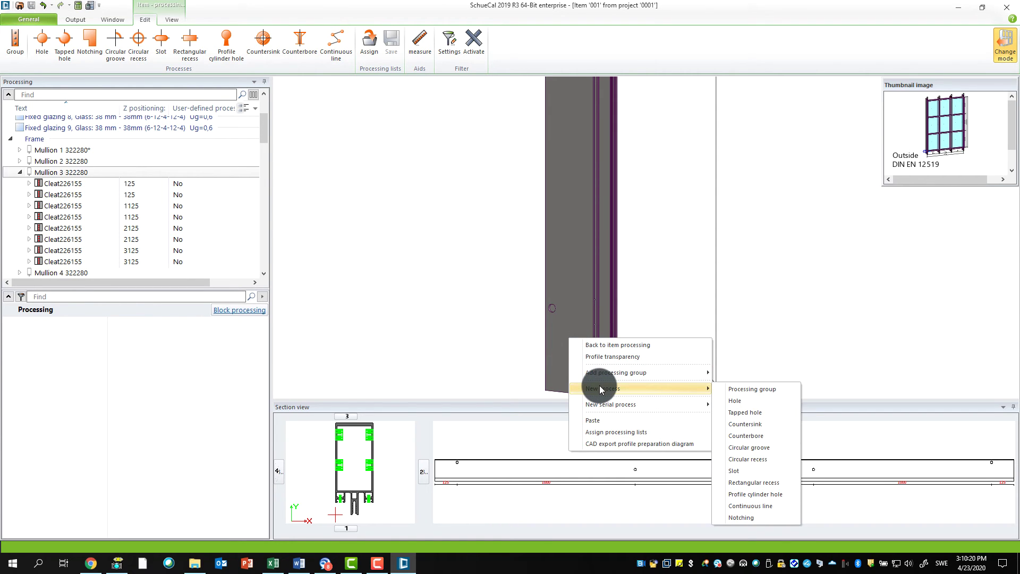
left_click(524, 292)
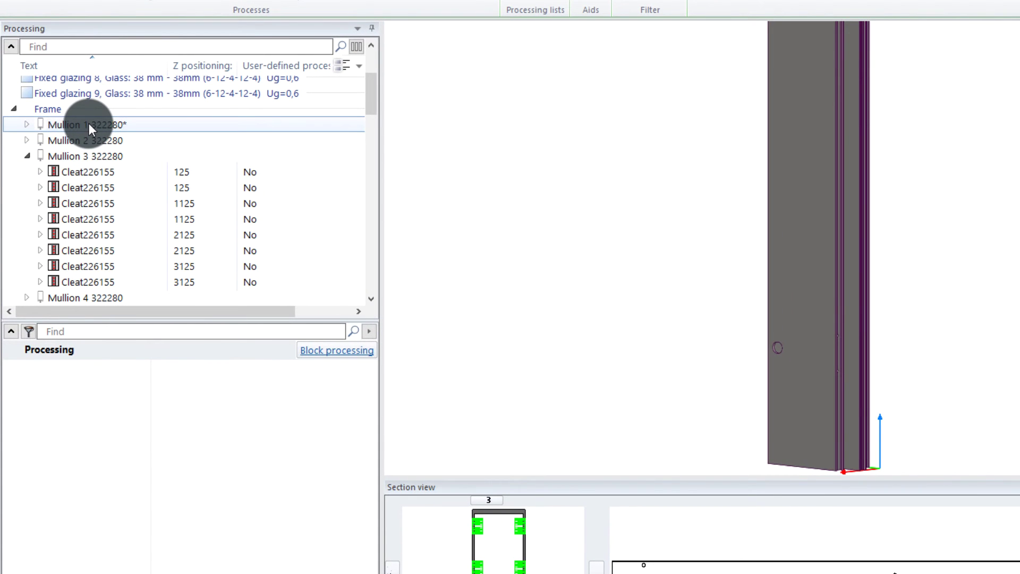
Step: Select Mullion 1 and show its New process submenu of process types
left_click(88, 123)
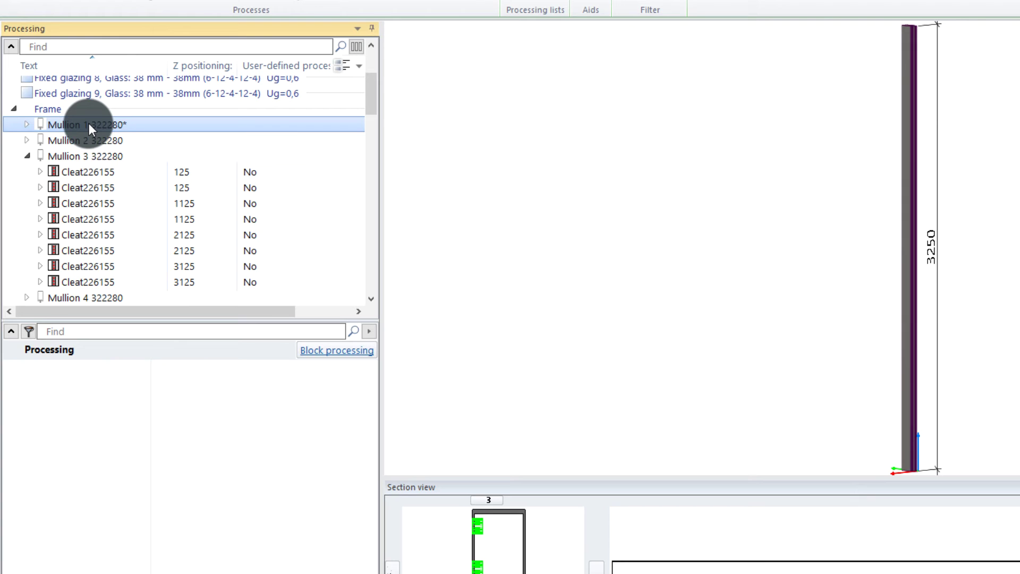
right_click(88, 123)
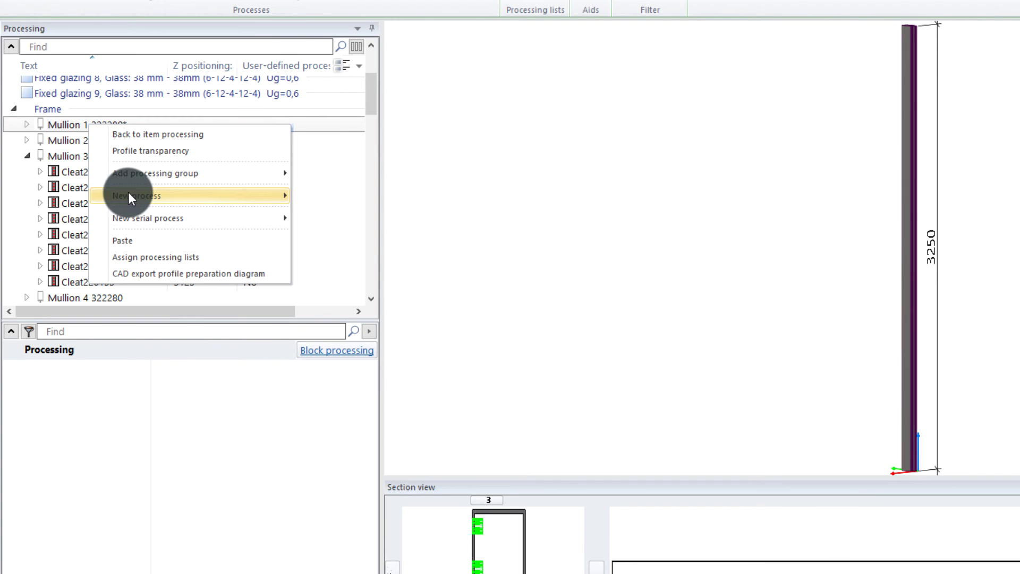
mouse_move(129, 196)
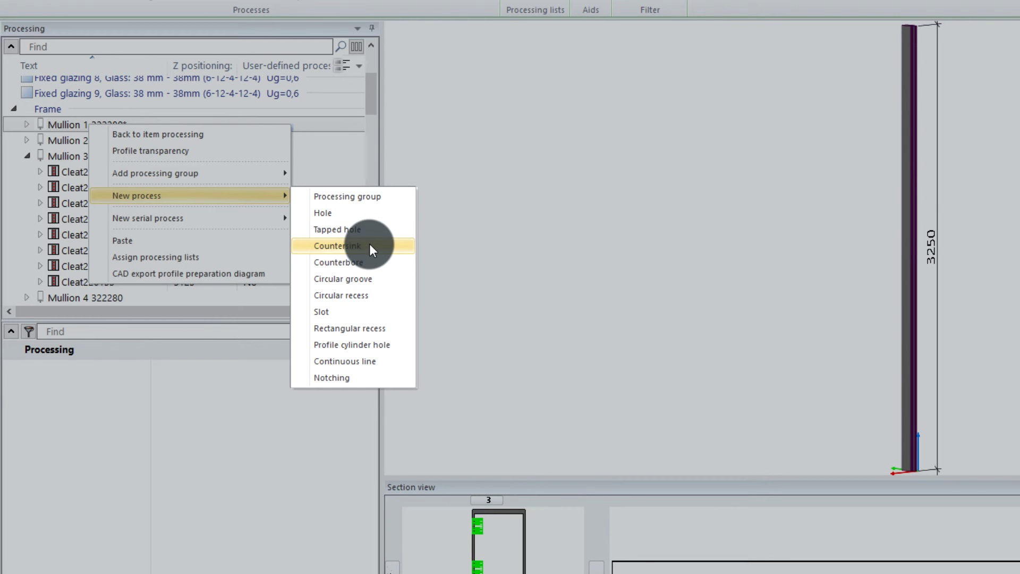
Step: Add a Hole process to Mullion 1 at Z 50, placed on the profile near the bar bottom
left_click(336, 213)
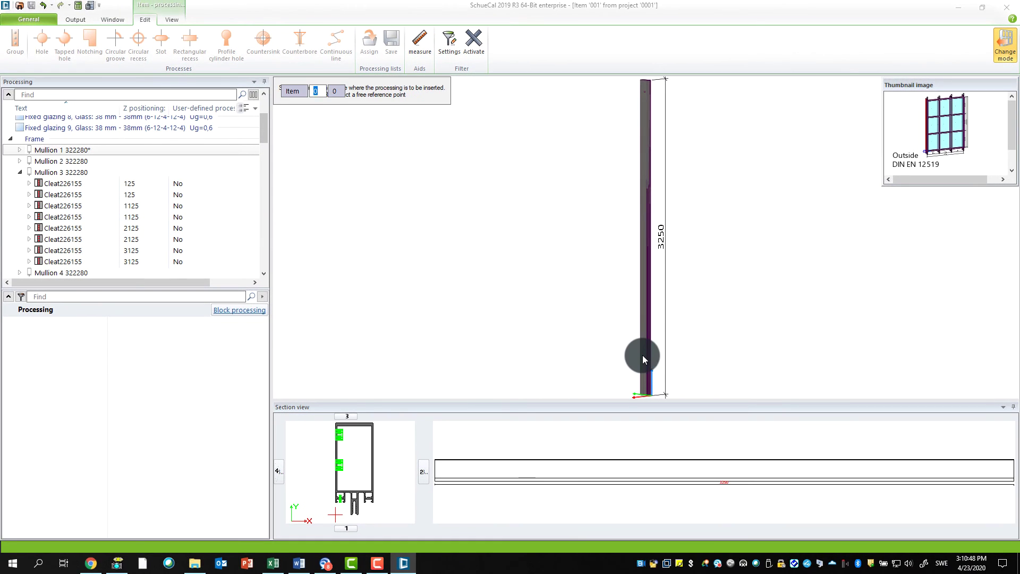
middle_click_drag(643, 363, 554, 249)
scroll(558, 273, "up", 4)
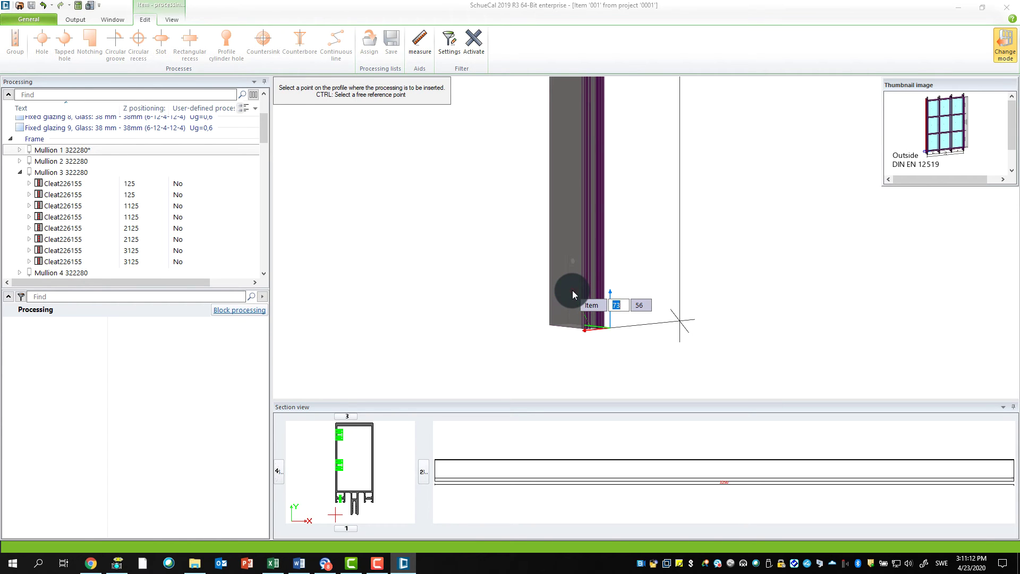
type("50")
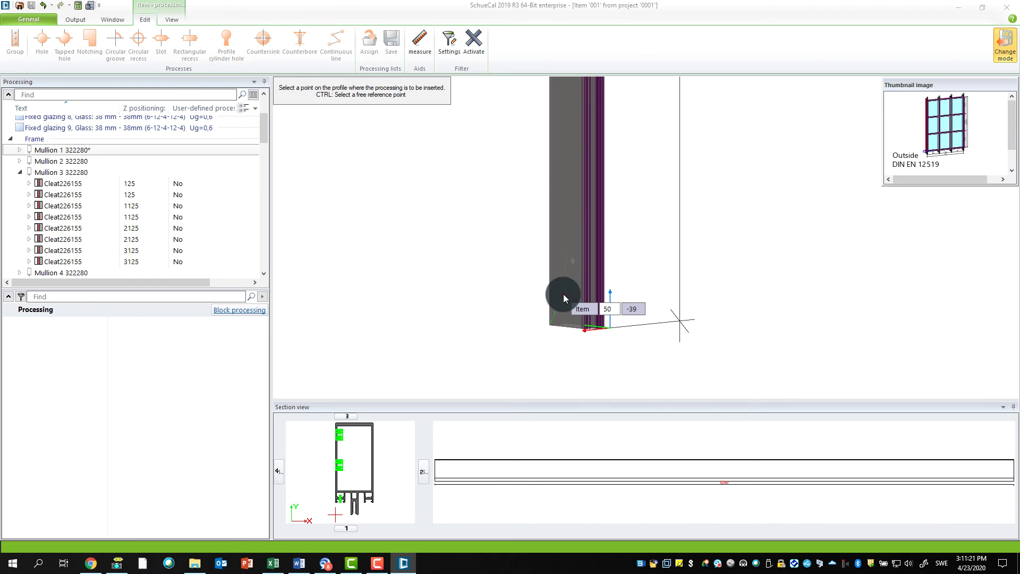
key("Tab")
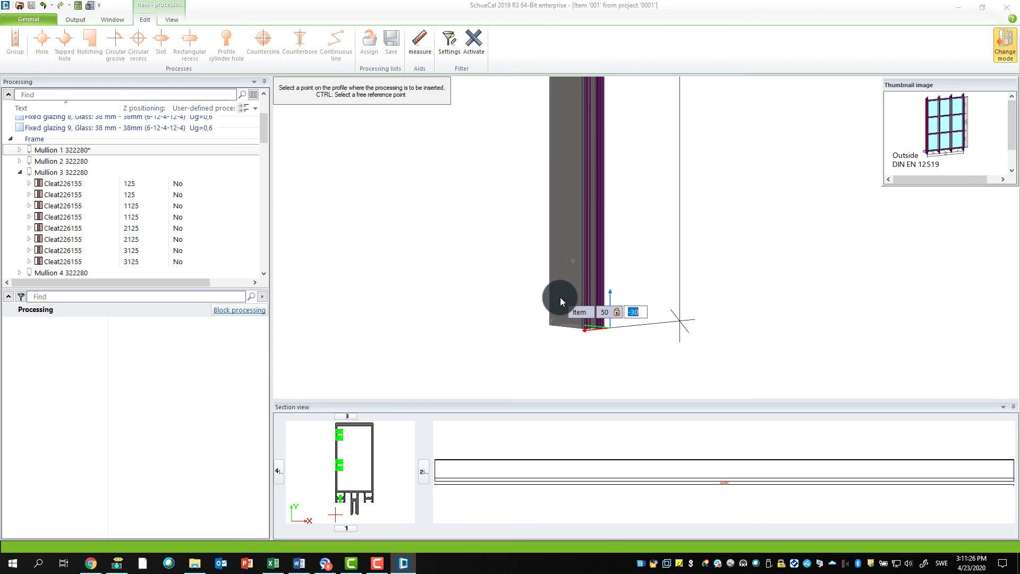
scroll(567, 305, "up", 2)
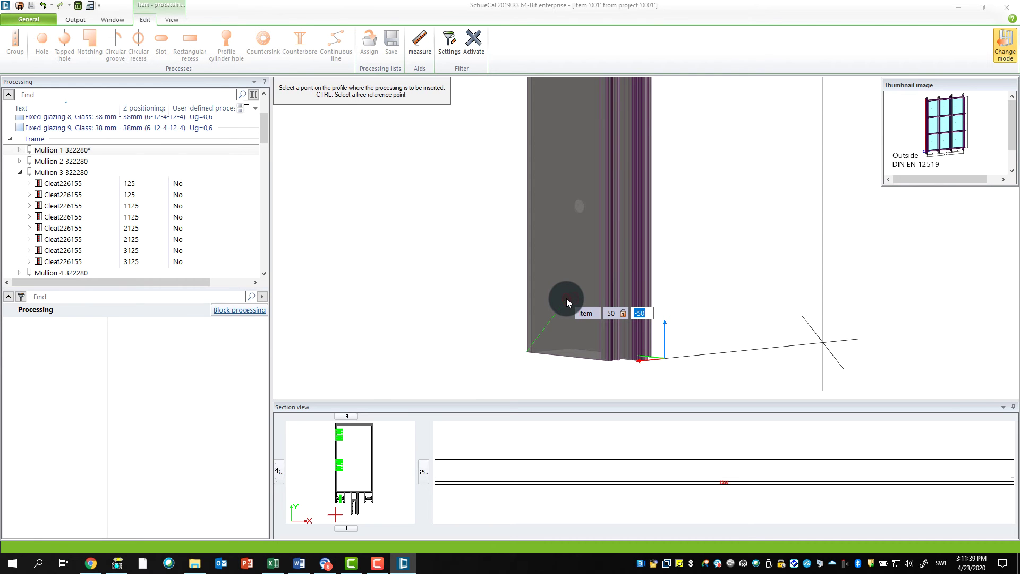
left_click(566, 298)
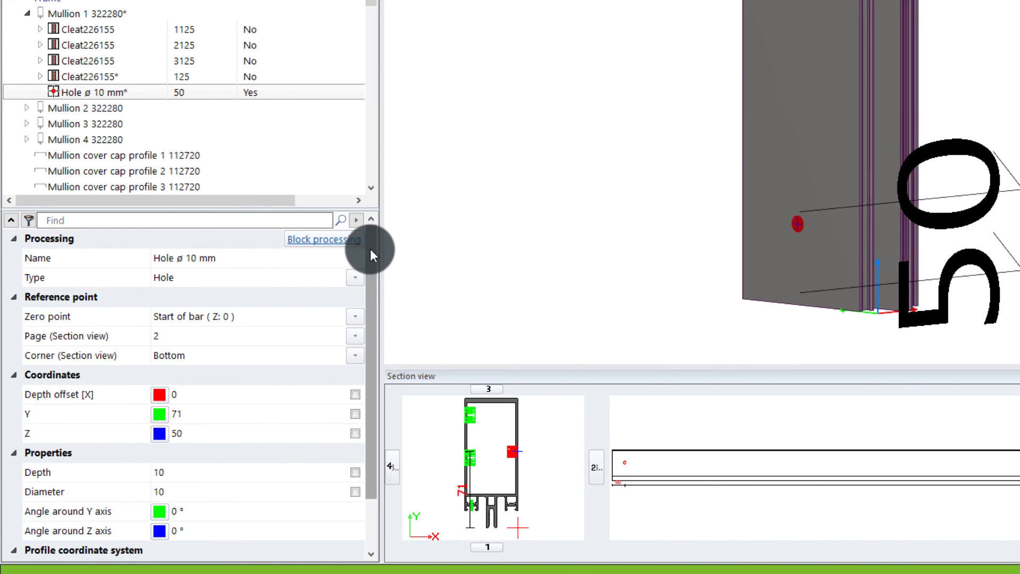
left_click_drag(287, 303, 288, 326)
left_click_drag(372, 285, 368, 240)
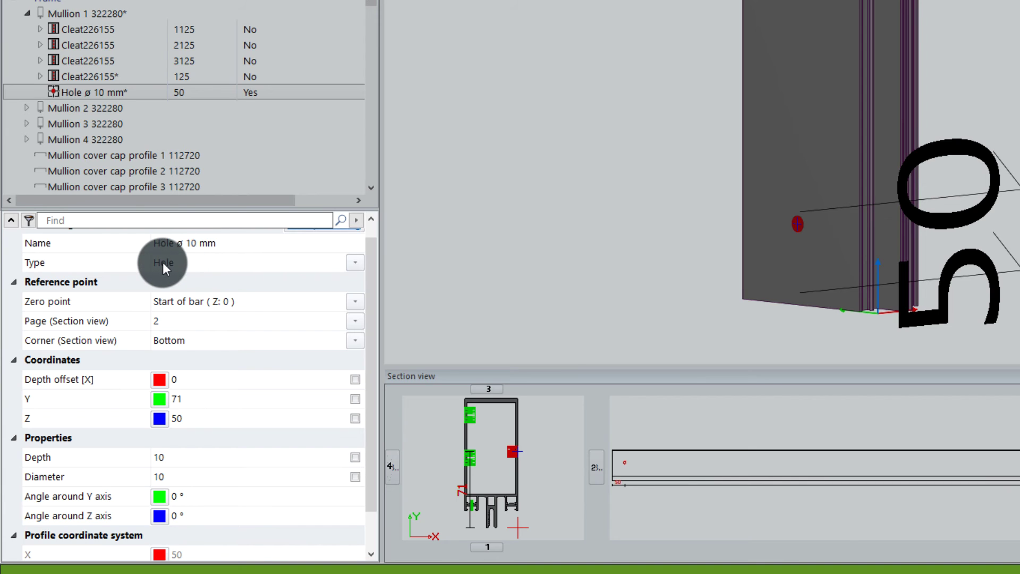
left_click(350, 260)
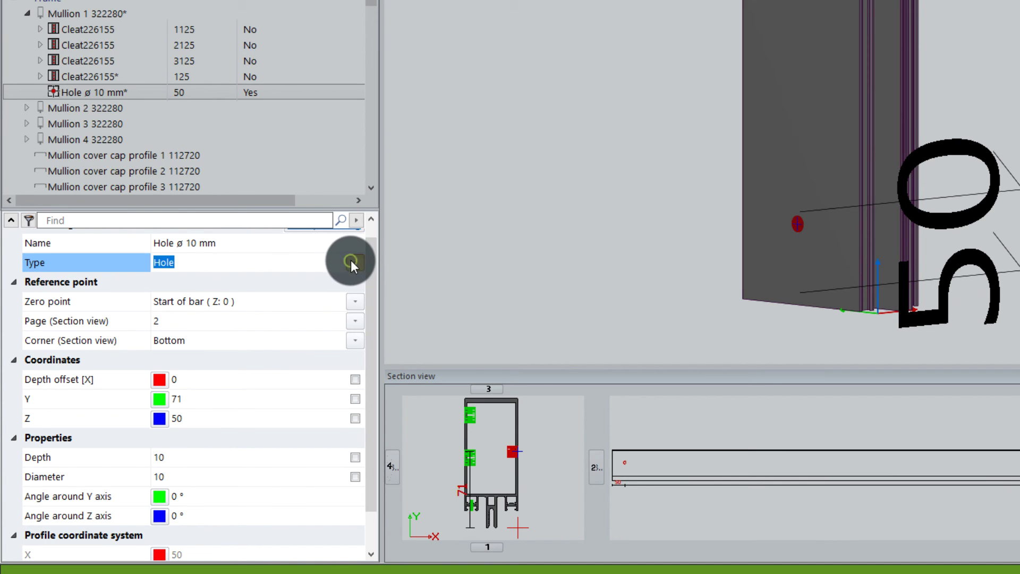
left_click(351, 260)
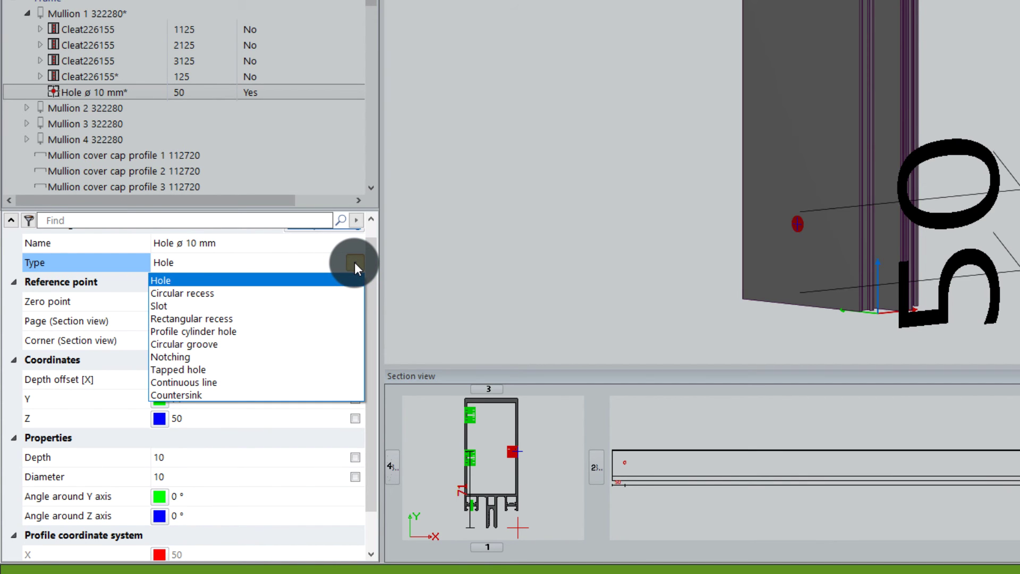
left_click(313, 260)
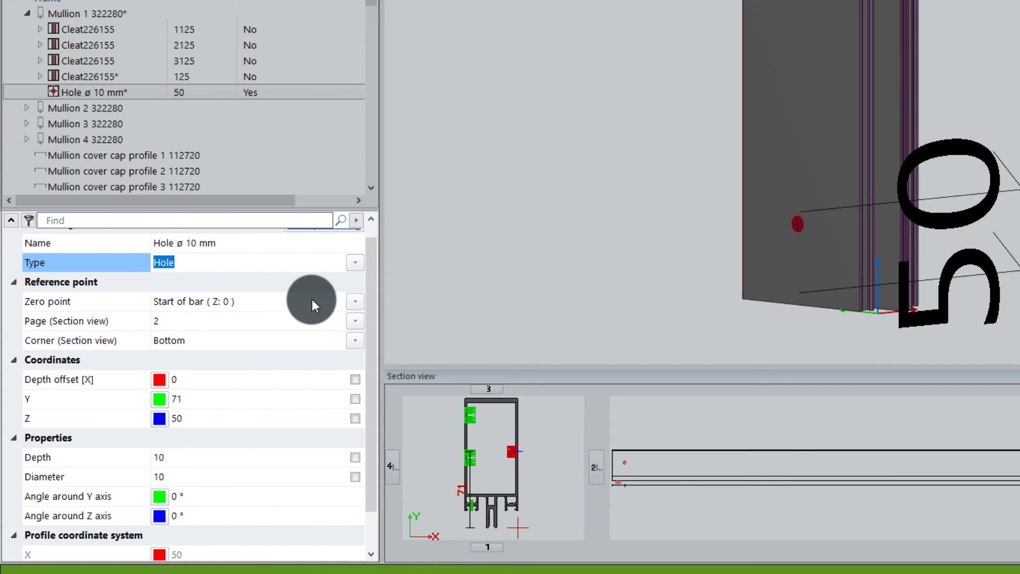
left_click(356, 301)
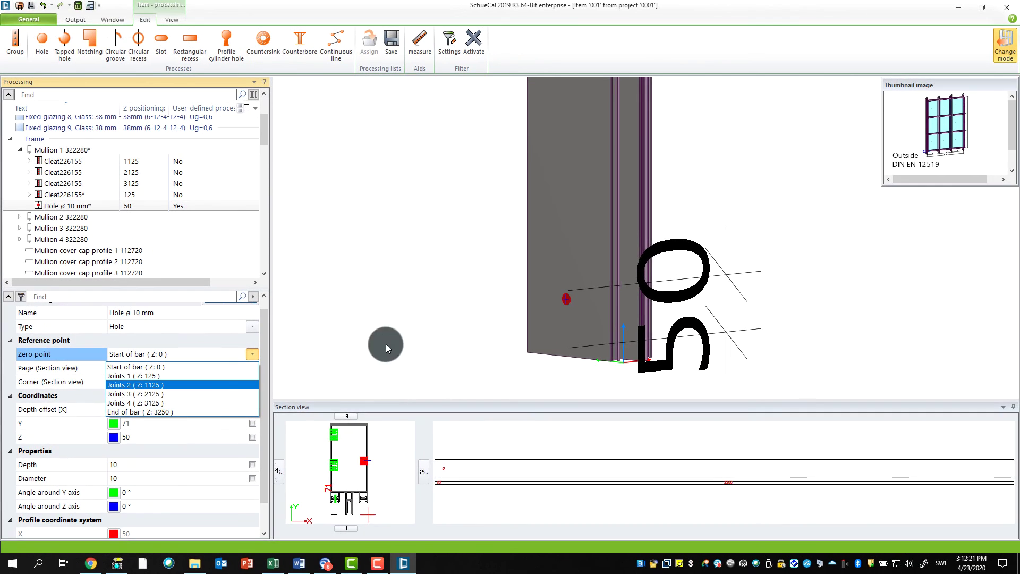
left_click(883, 186)
left_click_drag(883, 184, 749, 353)
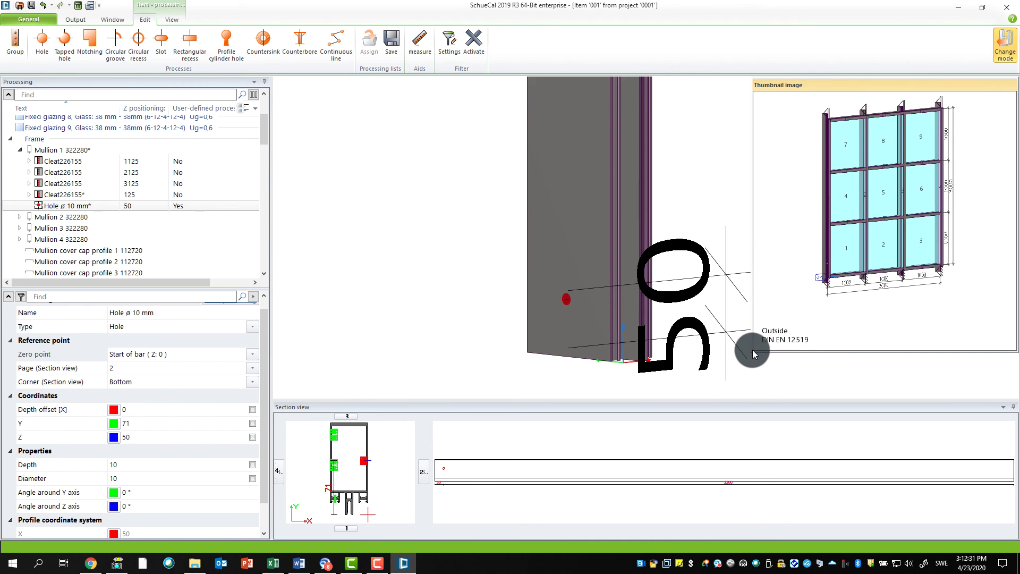
left_click_drag(752, 351, 885, 241)
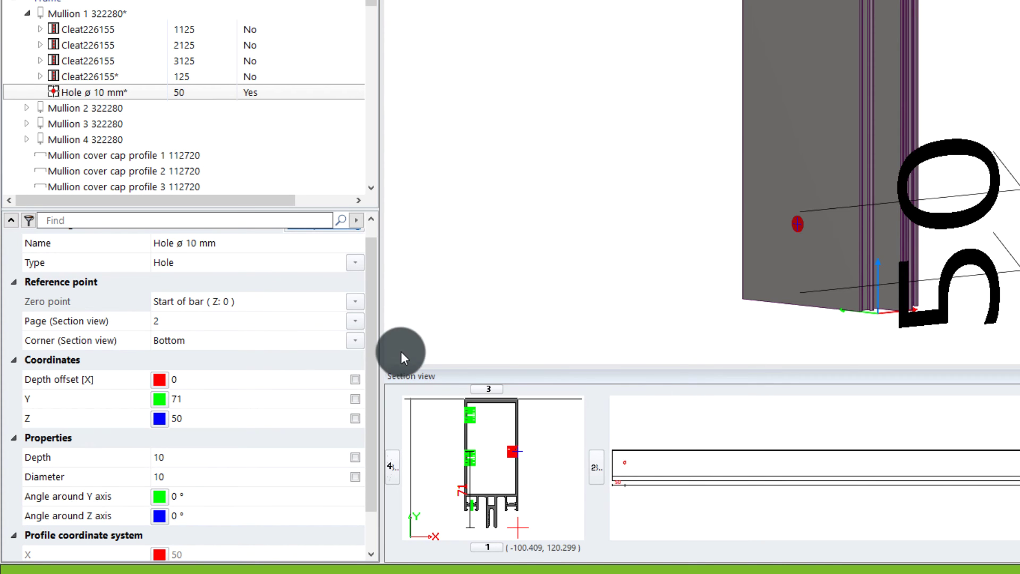
Step: Set the hole's section view page to 4 and its reference corner to Bottom
left_click(355, 320)
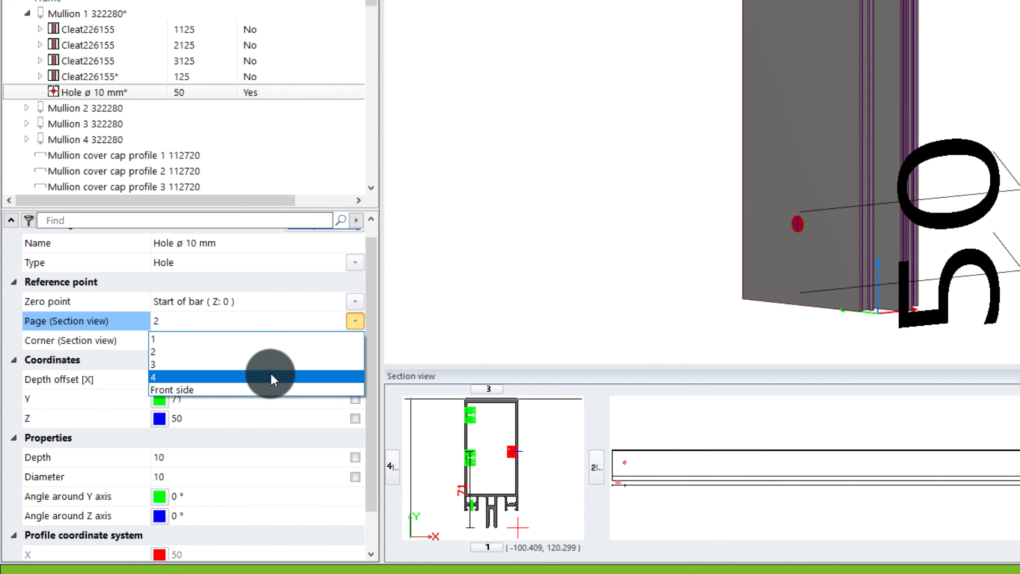
left_click(270, 376)
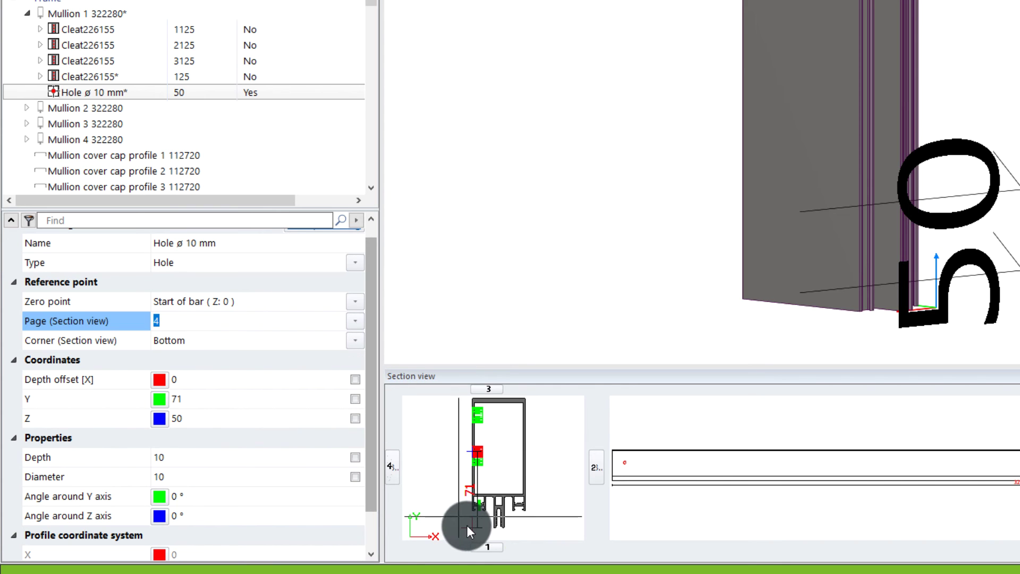
left_click(354, 340)
left_click(329, 370)
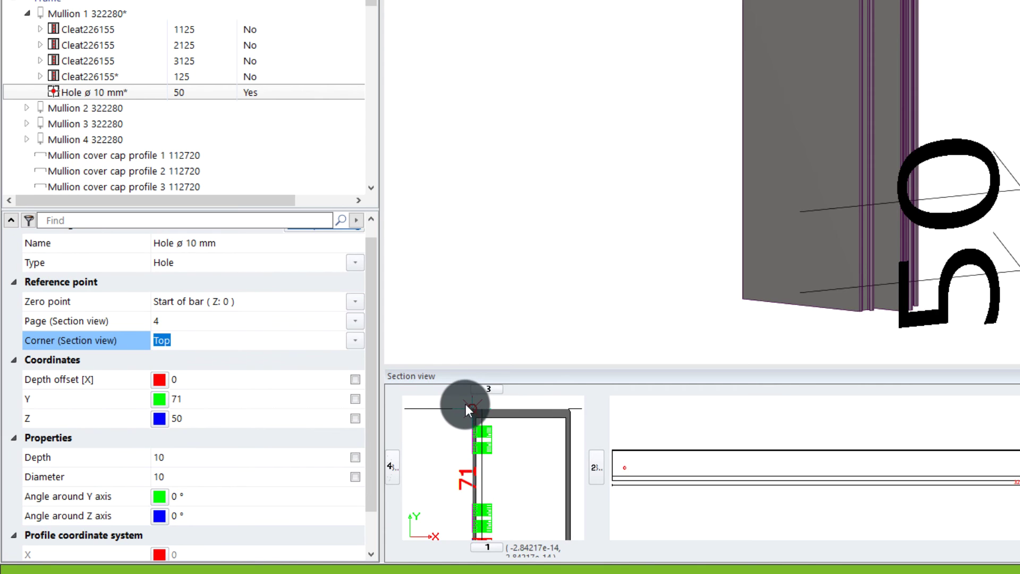
left_click(355, 340)
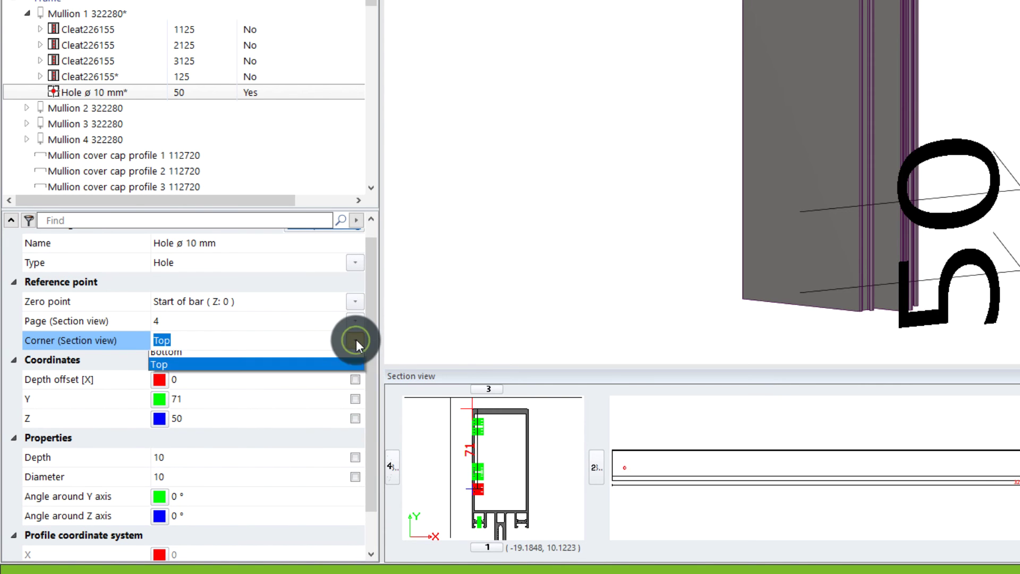
left_click(314, 357)
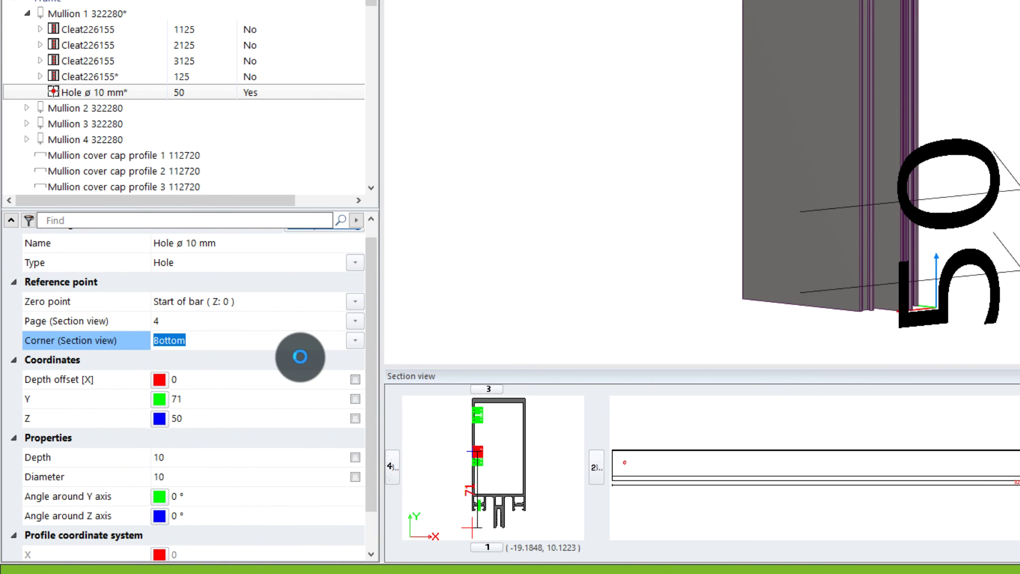
left_click(373, 412)
left_click_drag(372, 444, 369, 496)
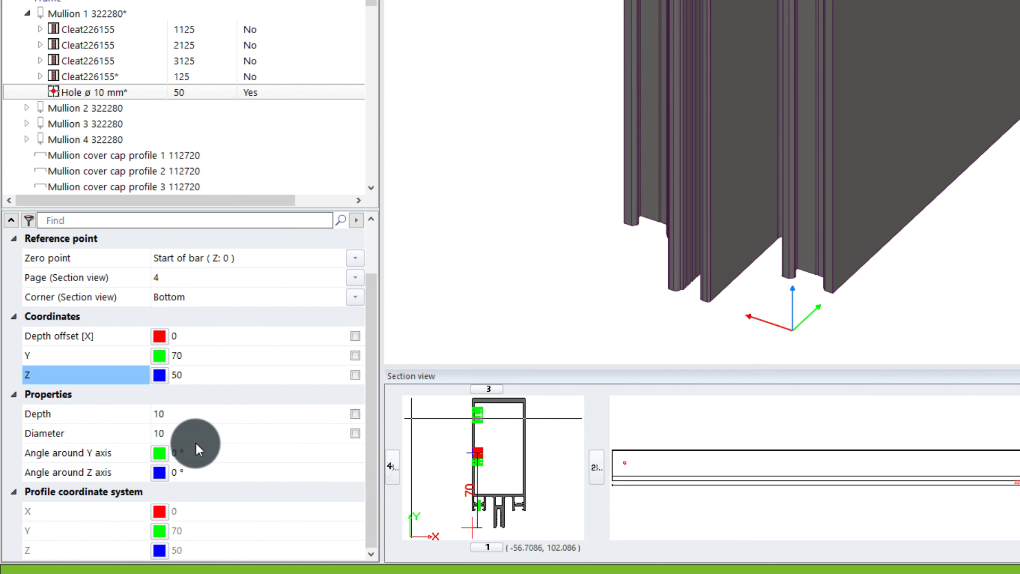
left_click(180, 416)
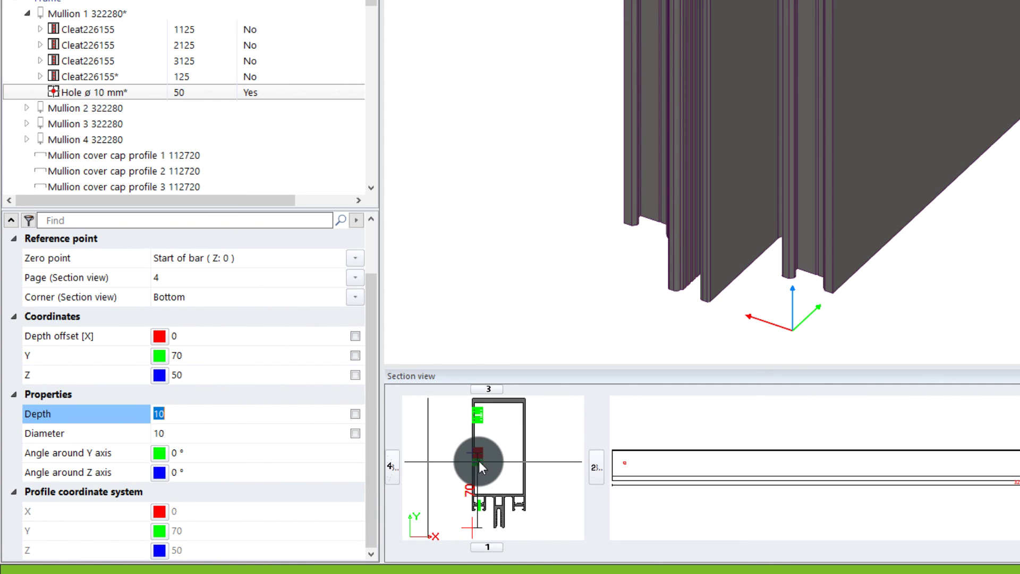
mouse_move(474, 458)
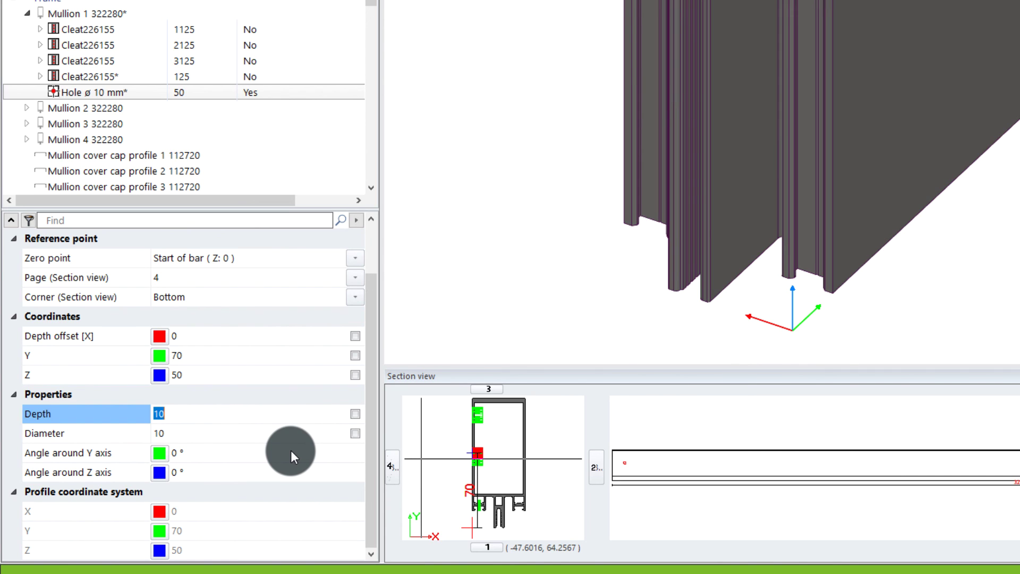
left_click(209, 417)
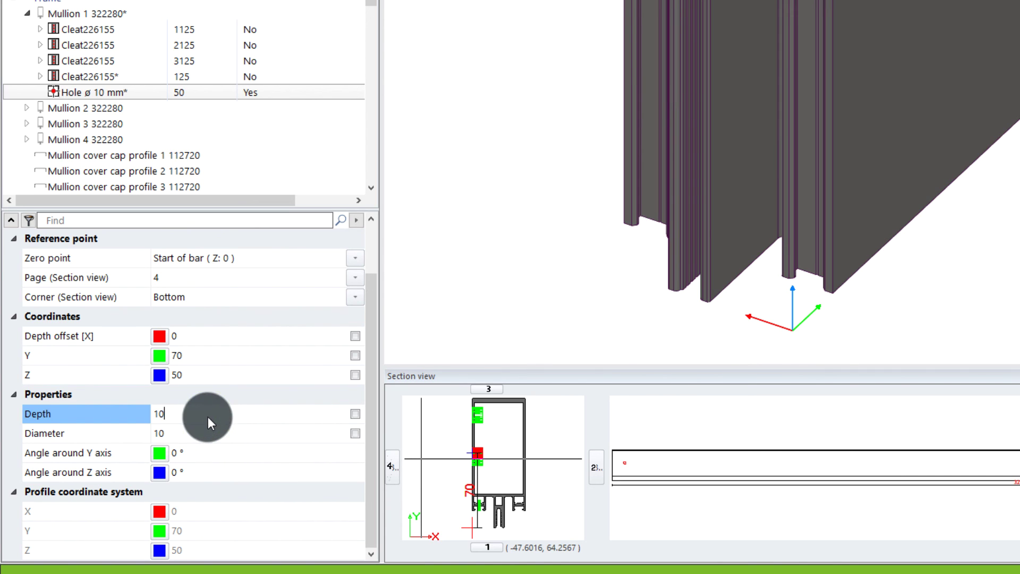
double_click(184, 417)
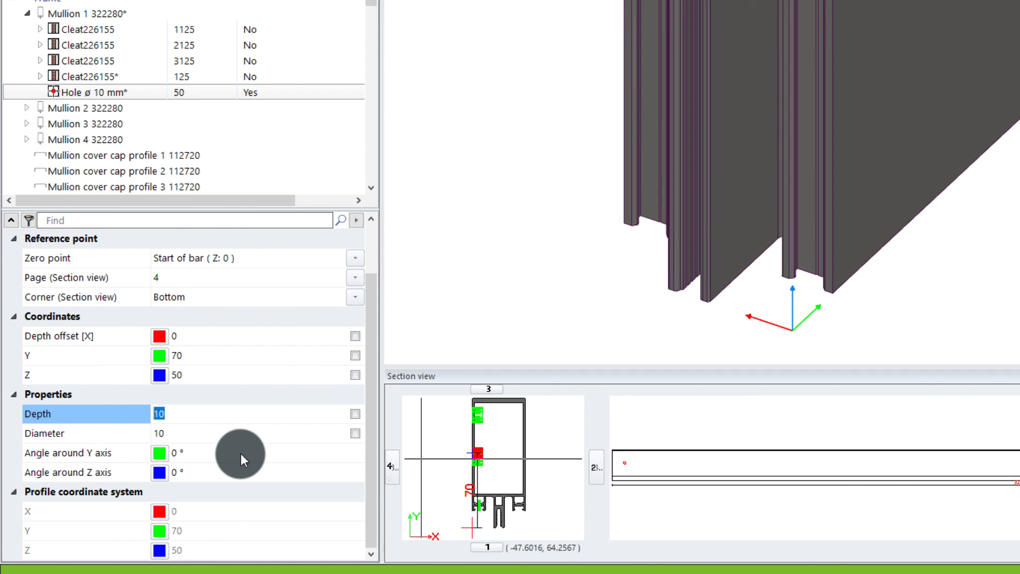
Step: Make the hole depth formula-driven using Profile width_X, giving a depth of 50
left_click(356, 413)
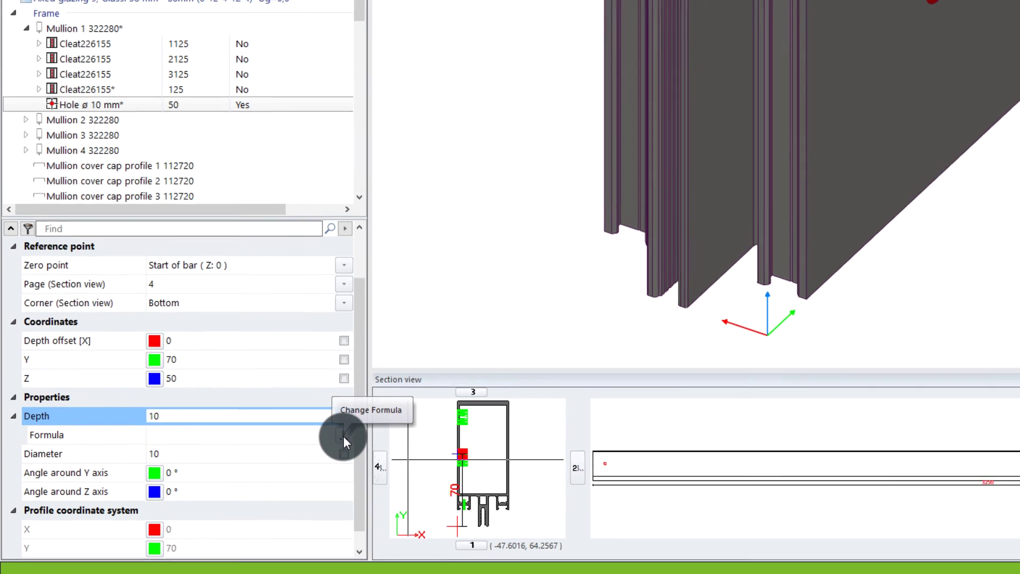
left_click(355, 435)
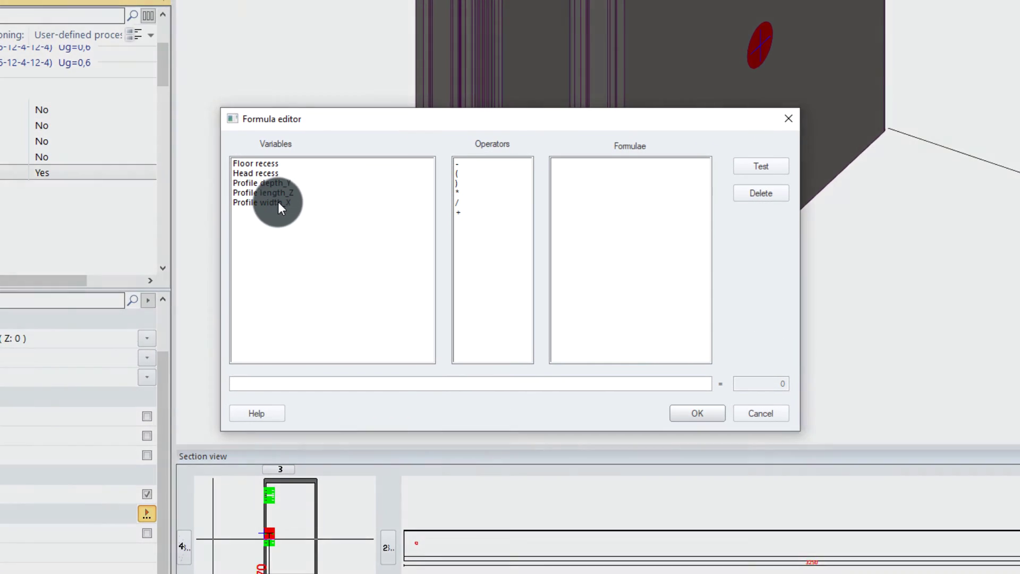
left_click(275, 202)
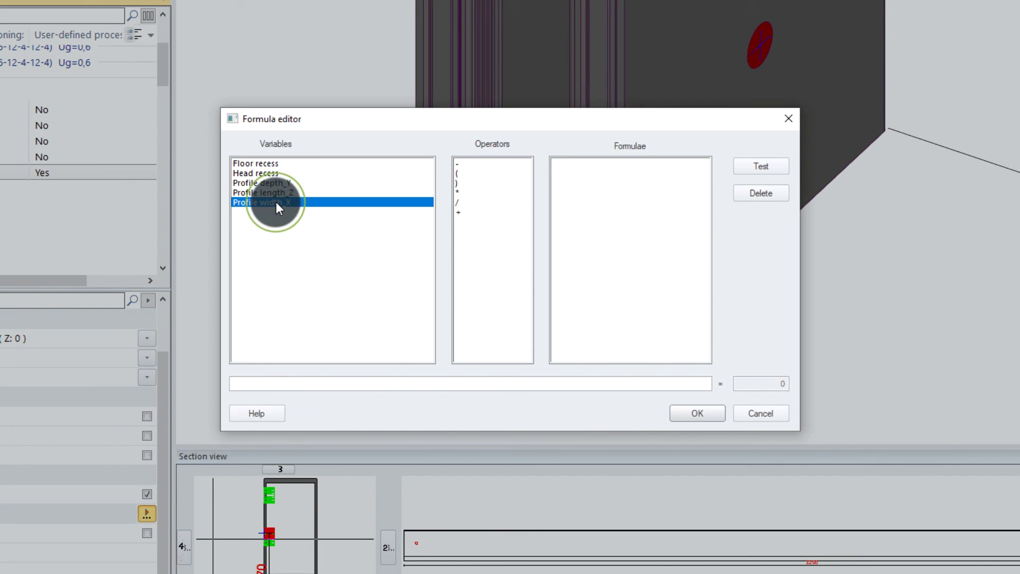
double_click(276, 202)
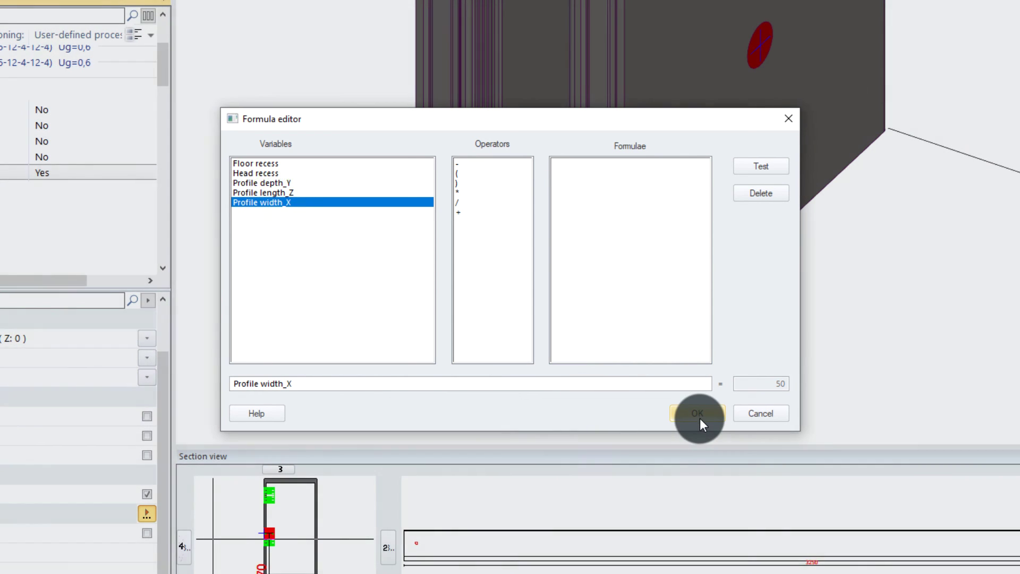
left_click(707, 414)
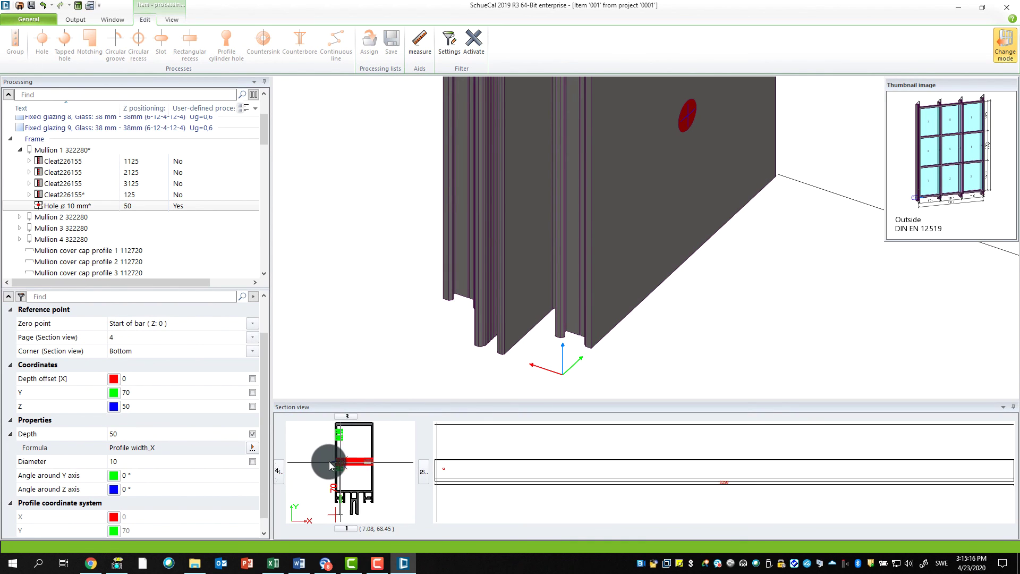
mouse_move(322, 466)
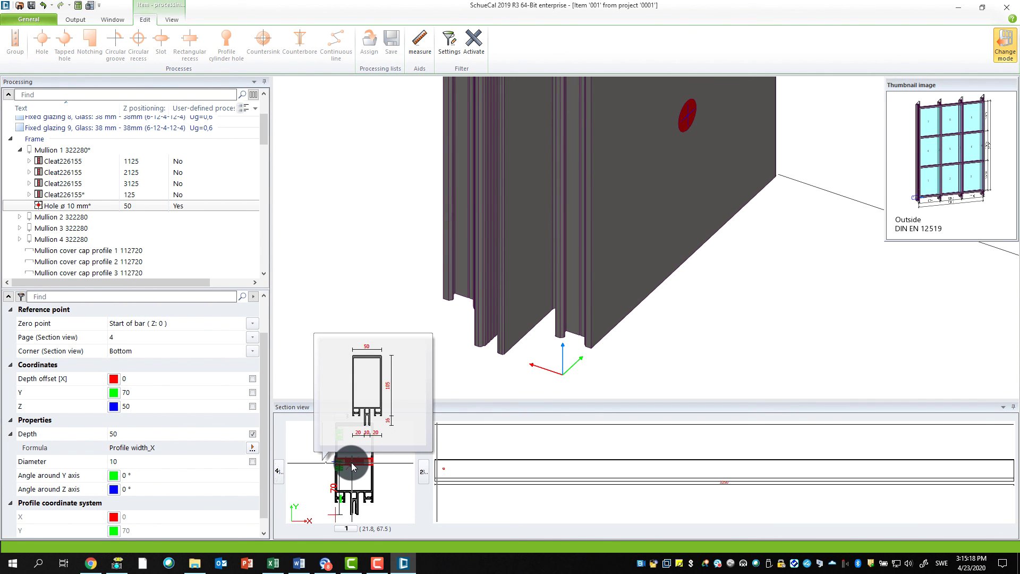